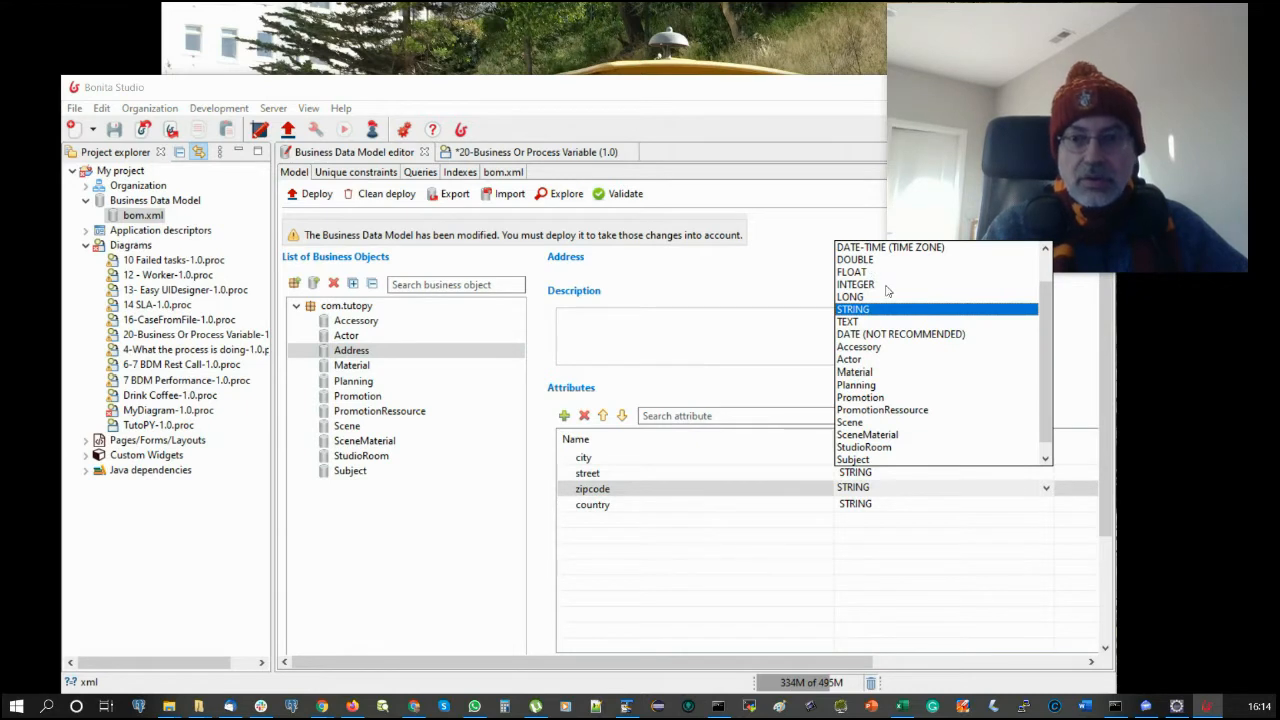
- Change the Address object's zipcode attribute type from STRING to LONG in the BDM
{"action": "left_click", "coordinate": [866, 297]}
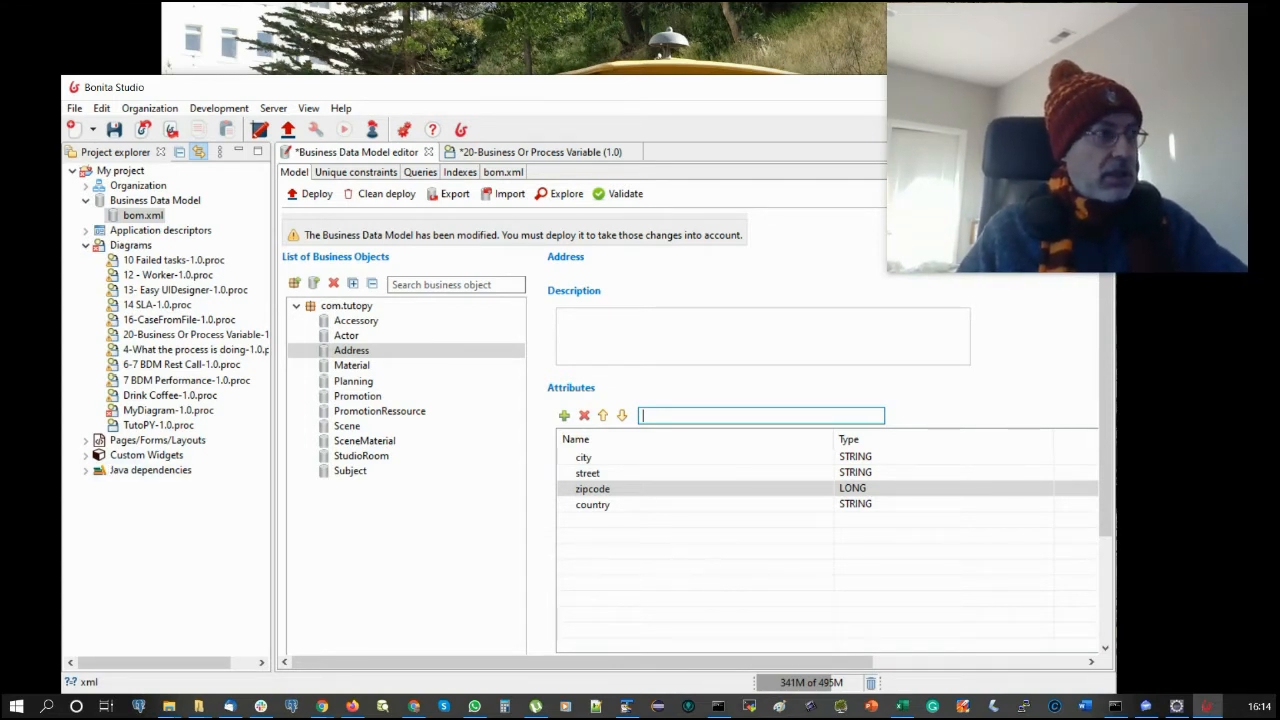
{"action": "key", "text": "alt+Tab"}
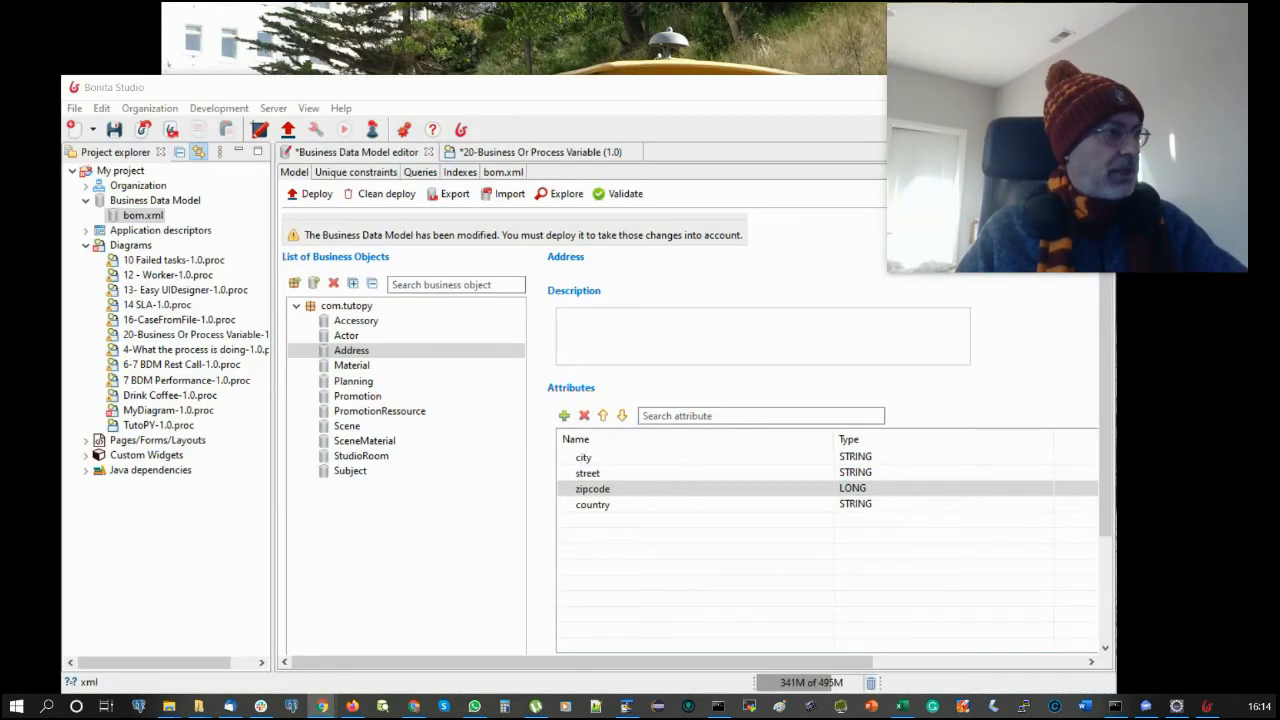
- Upload bdm.zip to the BBD - Snow Mobile page to compute the database update
{"action": "left_click_drag", "start_coordinate": [659, 1], "coordinate": [844, 18]}
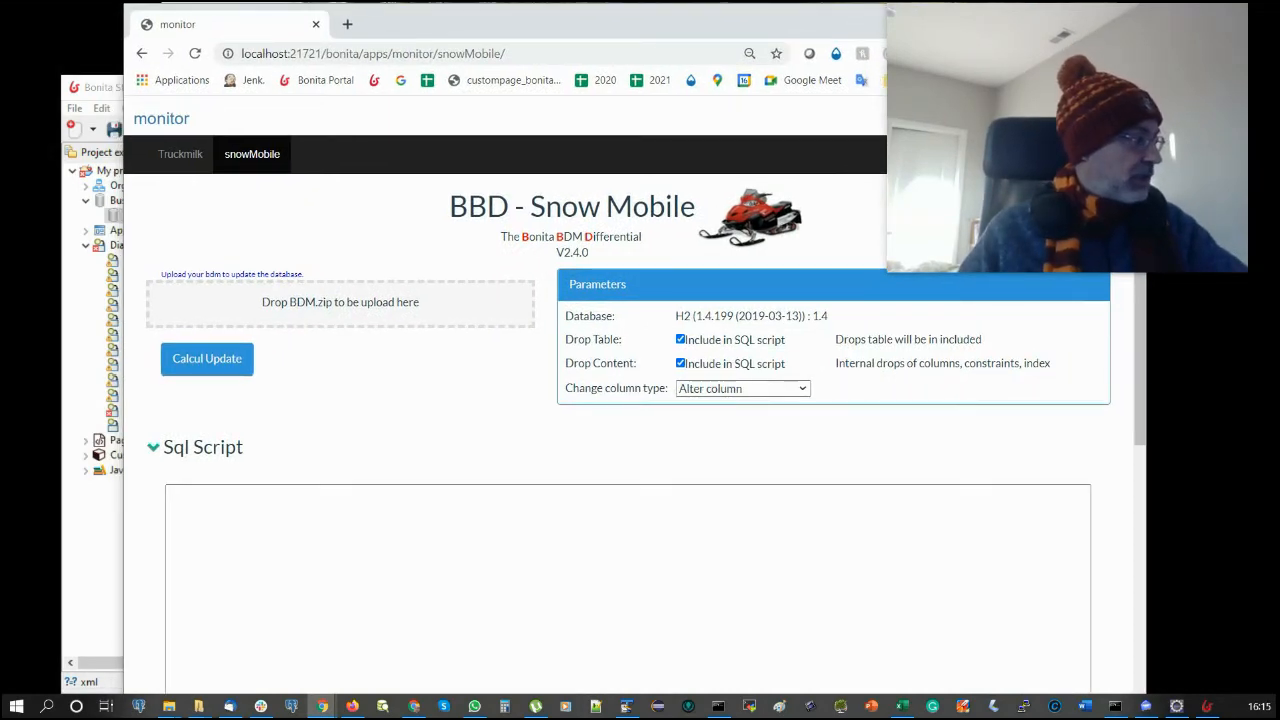
{"action": "key", "text": "alt+Tab"}
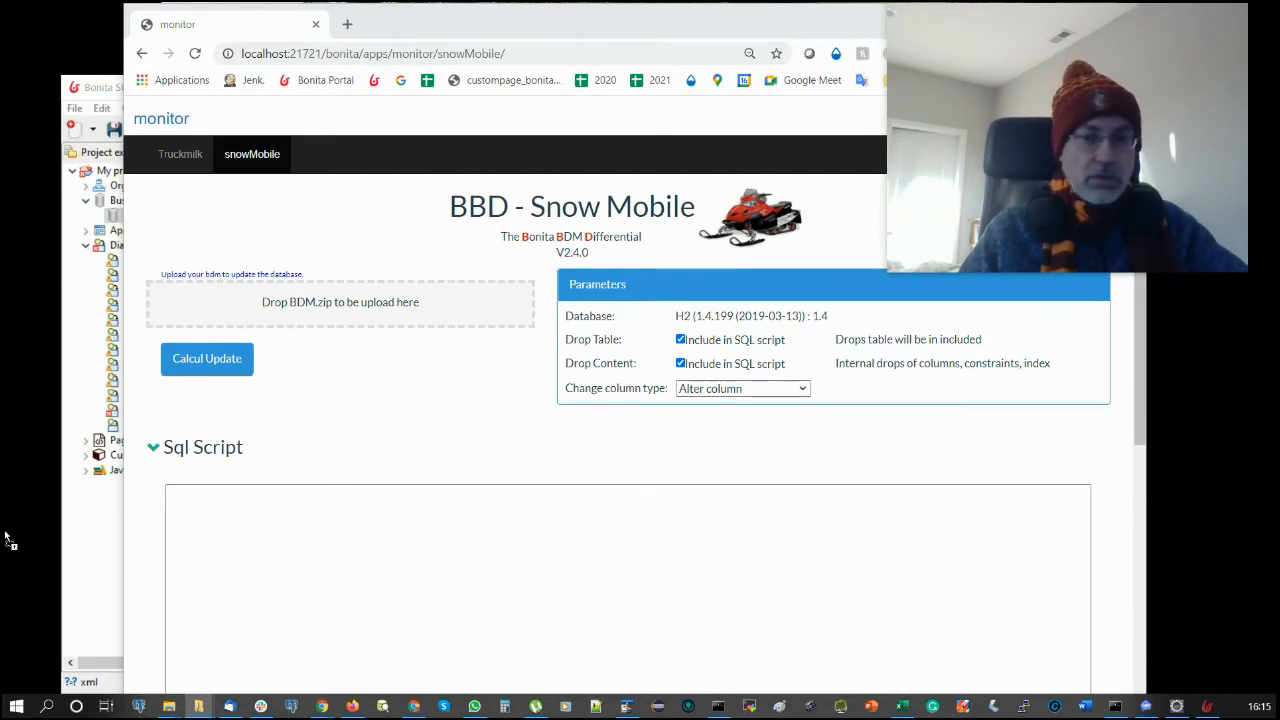
{"action": "left_click_drag", "start_coordinate": [8, 540], "coordinate": [476, 303]}
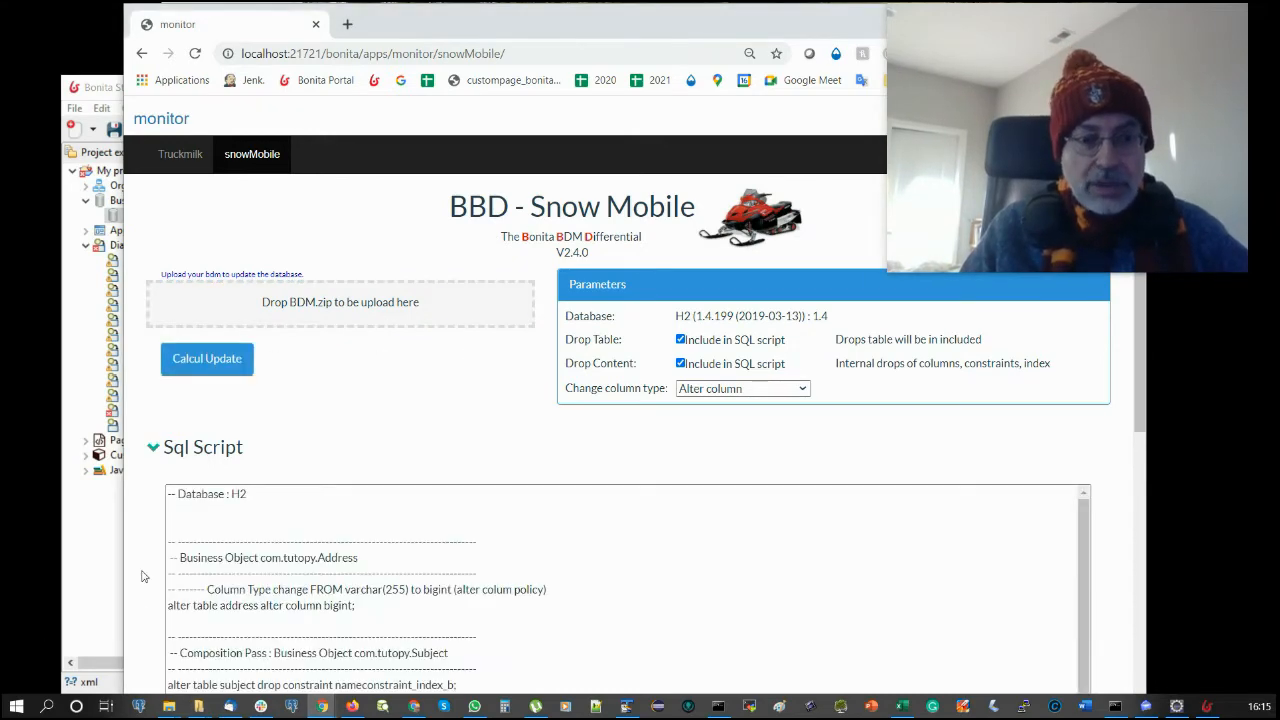
- Highlight zipcode's varchar(255) to bigint change in the Delta section
{"action": "scroll", "coordinate": [143, 568], "scroll_direction": "down", "scroll_amount": 5}
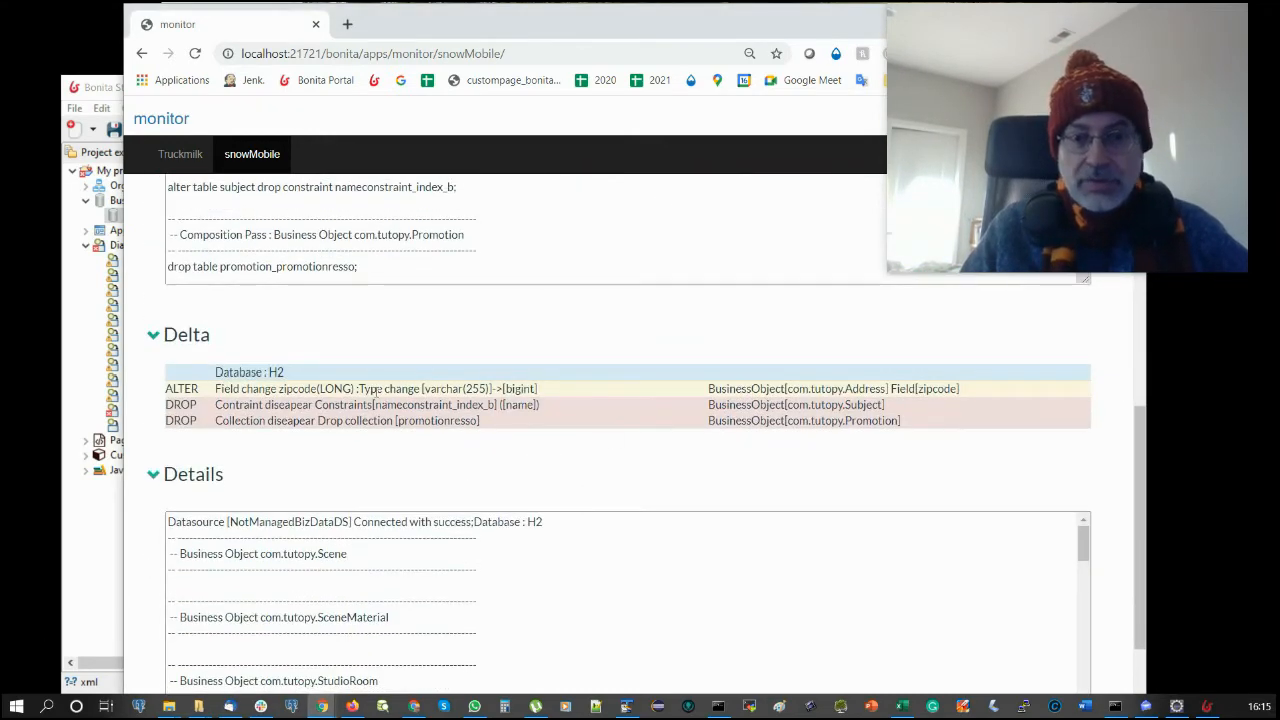
{"action": "left_click_drag", "start_coordinate": [345, 390], "coordinate": [541, 394]}
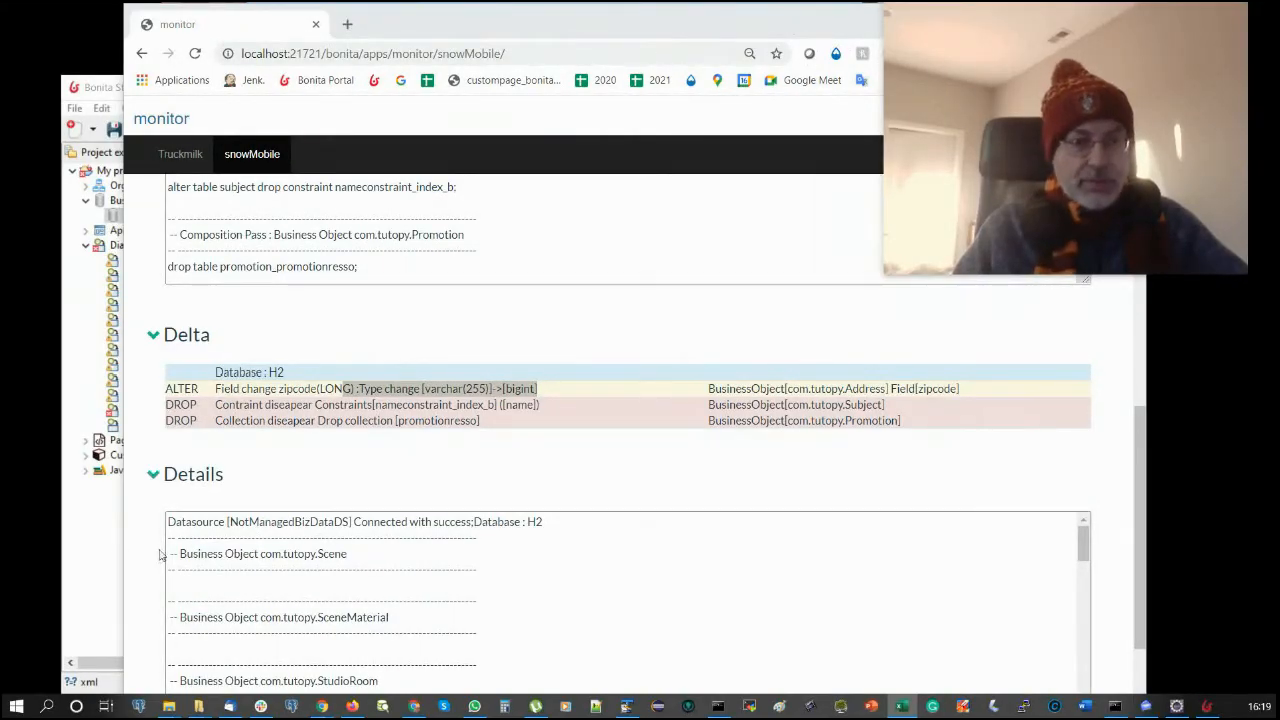
- Reopen the 20-Business Or Process Variable diagram and select the Change address task
{"action": "left_click", "coordinate": [103, 545]}
{"action": "left_click", "coordinate": [510, 151]}
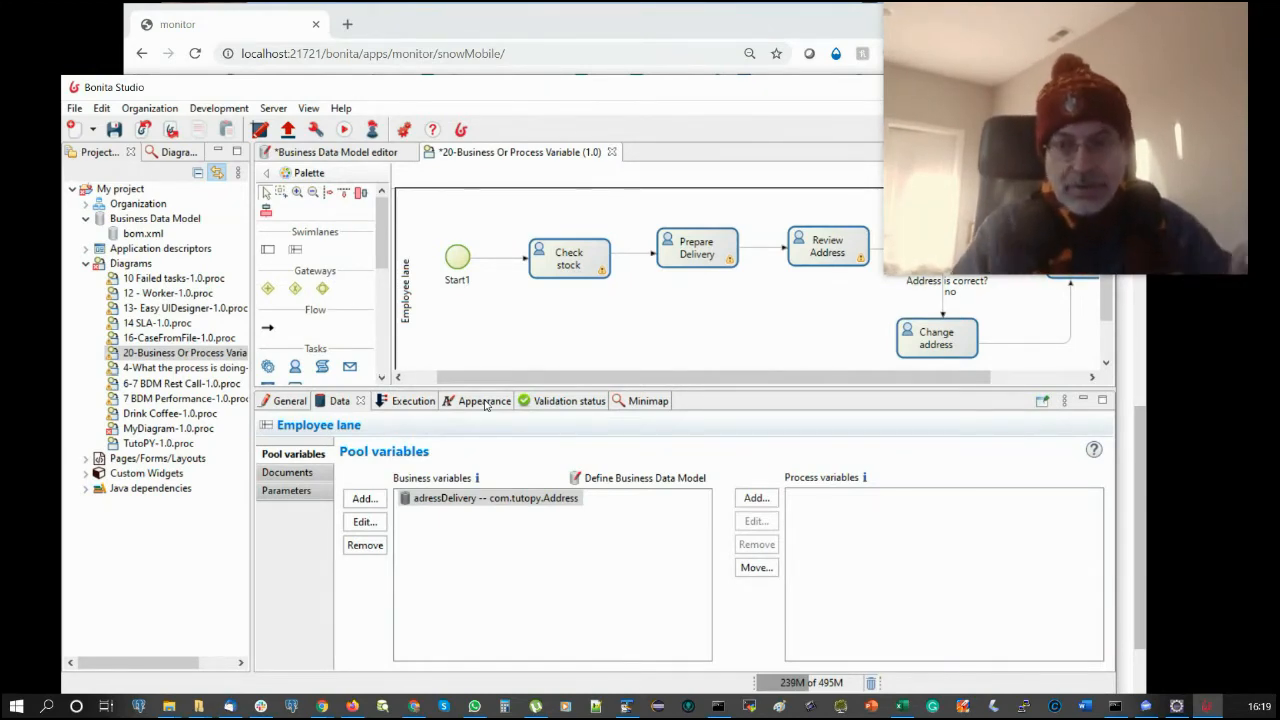
{"action": "left_click_drag", "start_coordinate": [772, 94], "coordinate": [728, 87]}
{"action": "left_click_drag", "start_coordinate": [658, 371], "coordinate": [626, 371]}
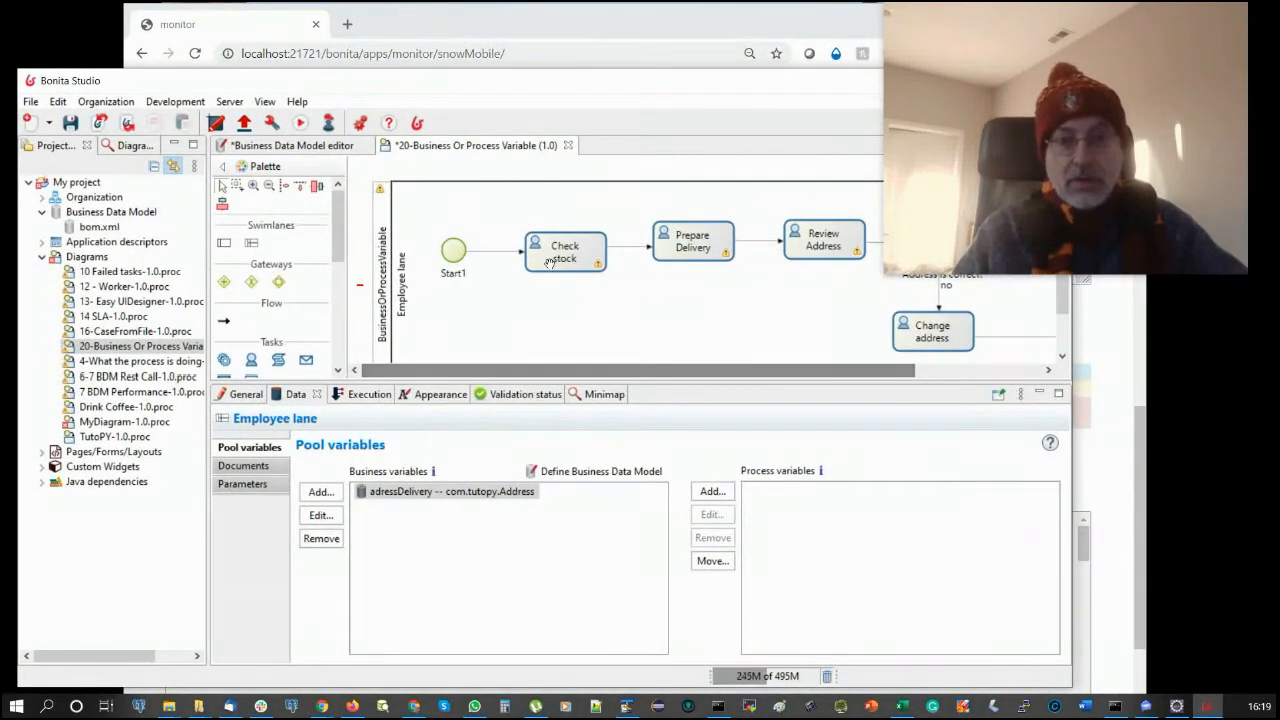
{"action": "left_click", "coordinate": [808, 244]}
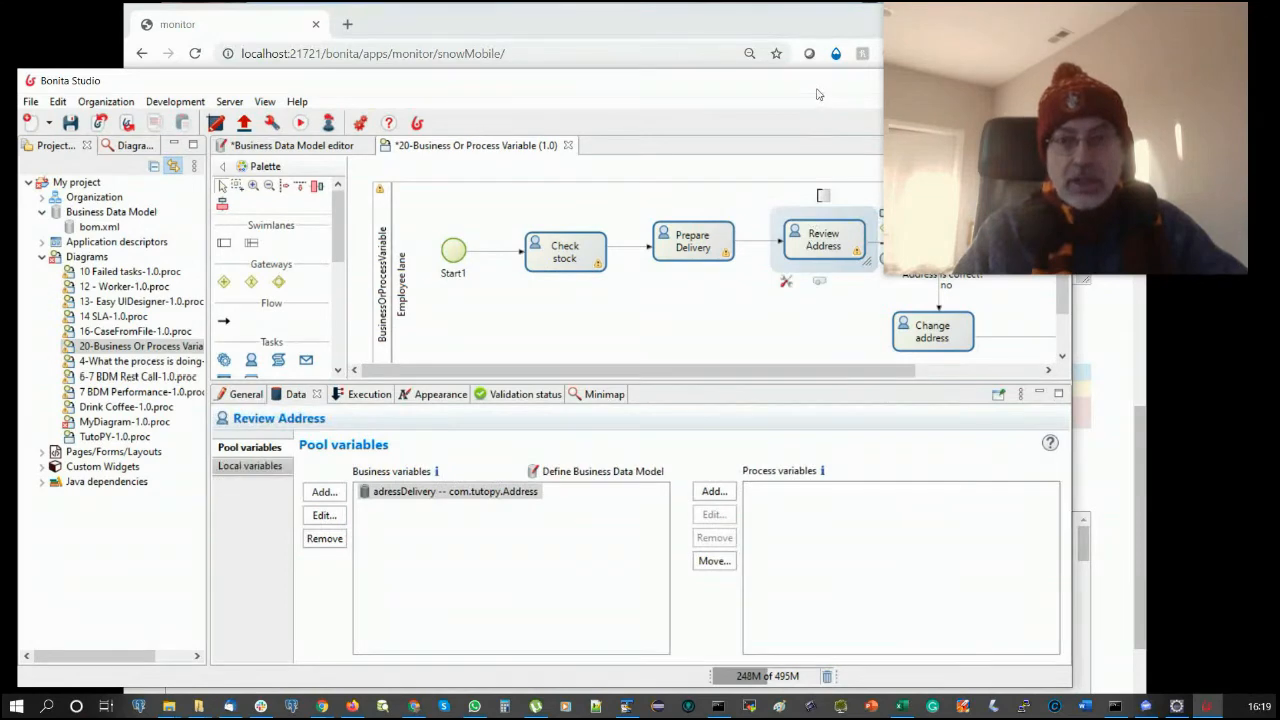
{"action": "left_click_drag", "start_coordinate": [817, 91], "coordinate": [659, 109]}
{"action": "left_click", "coordinate": [771, 360]}
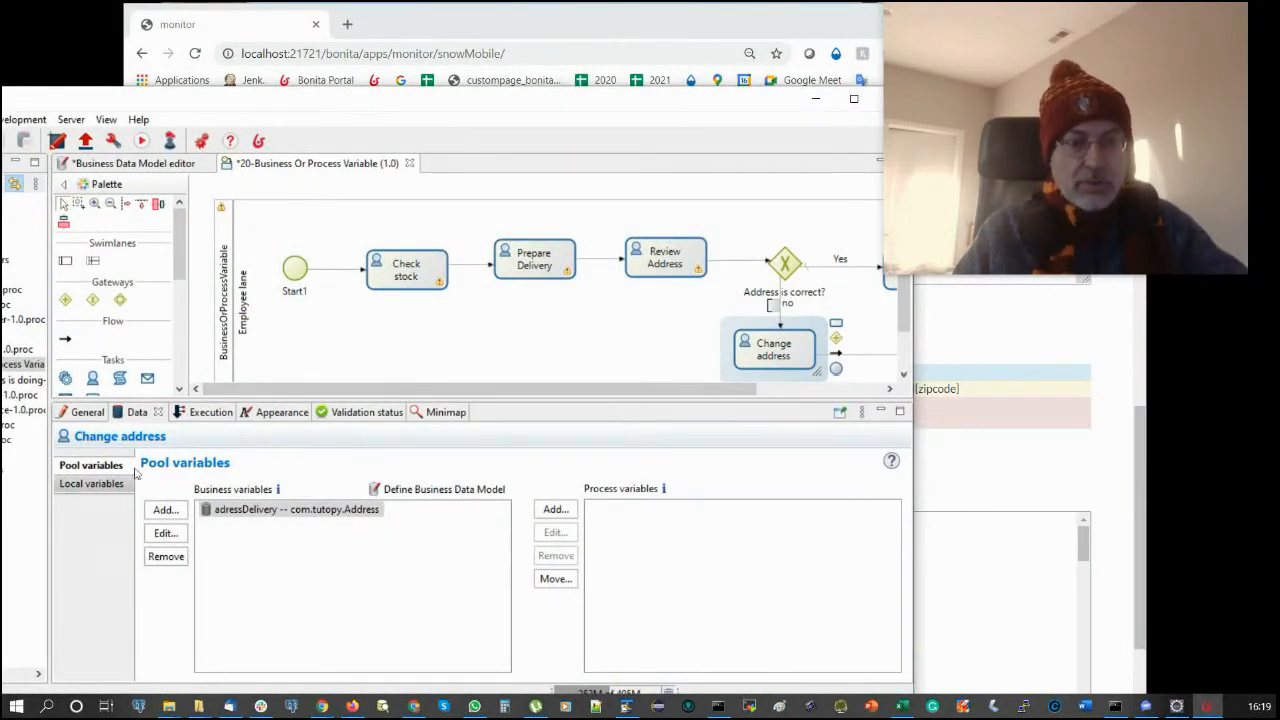
- Check zipcode's type choices under adressDeliveryInput in the contract, then view Operations
{"action": "left_click", "coordinate": [207, 413]}
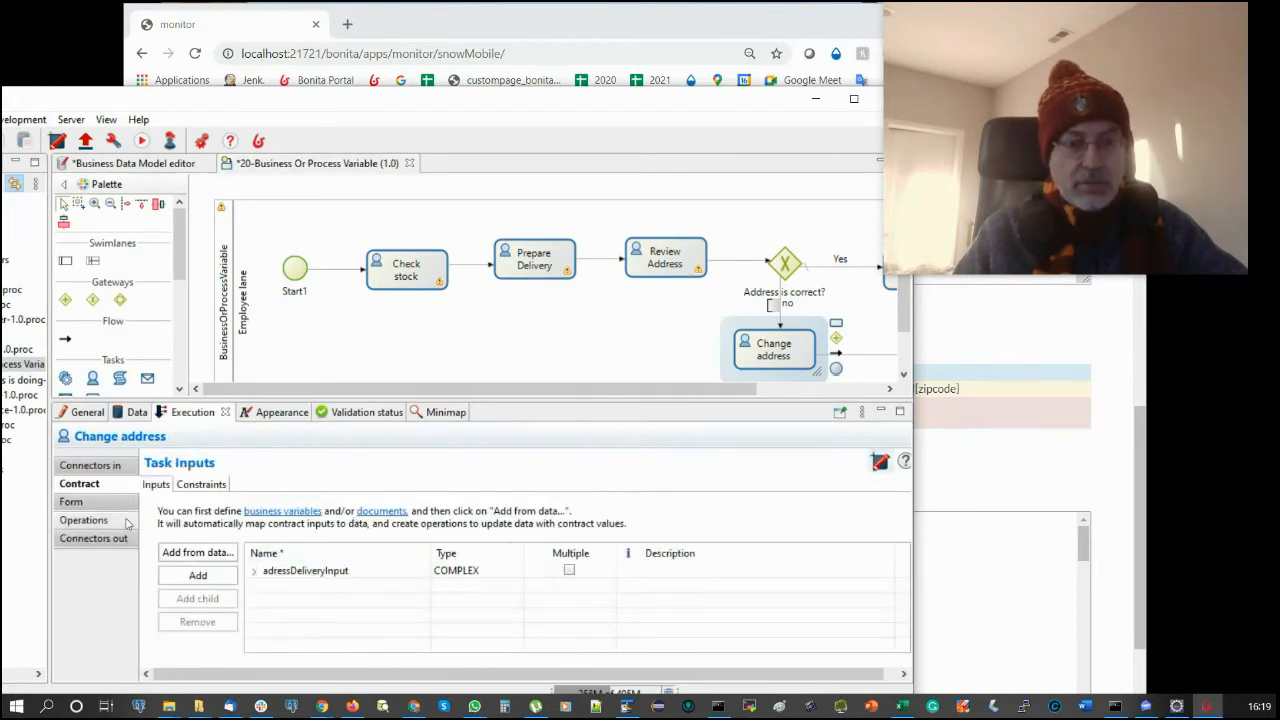
{"action": "left_click", "coordinate": [253, 571]}
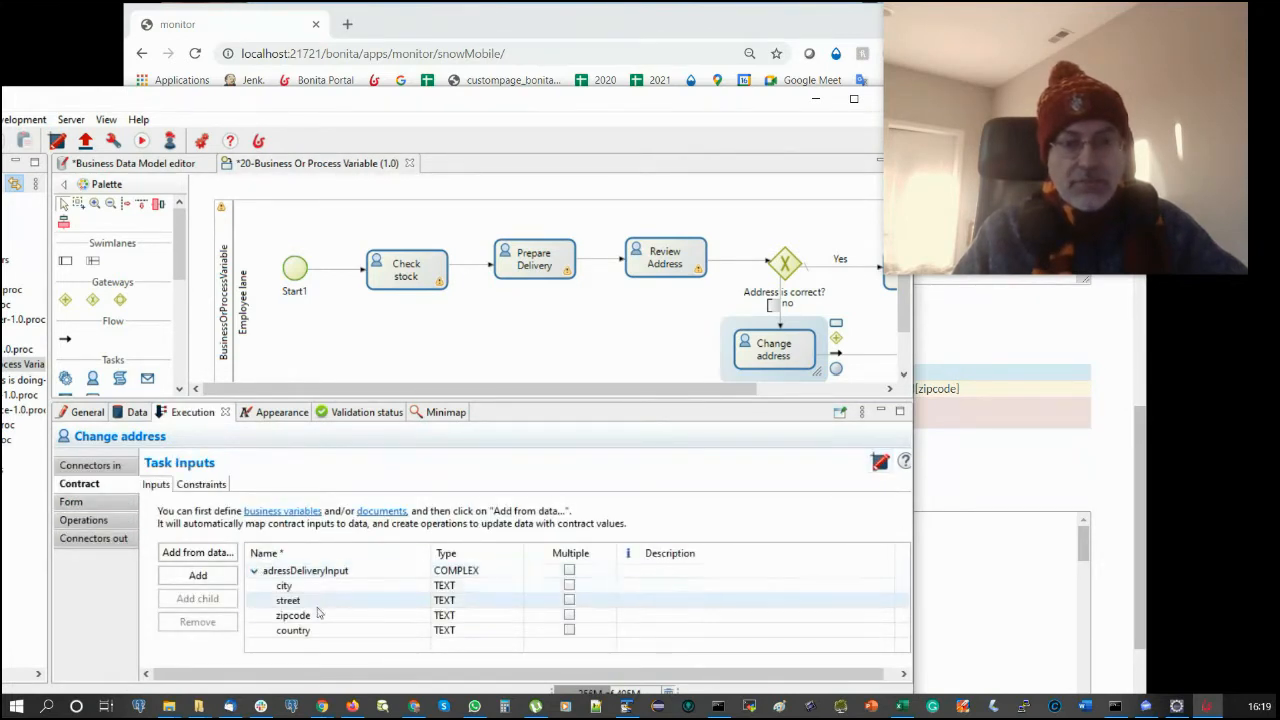
{"action": "left_click", "coordinate": [466, 616]}
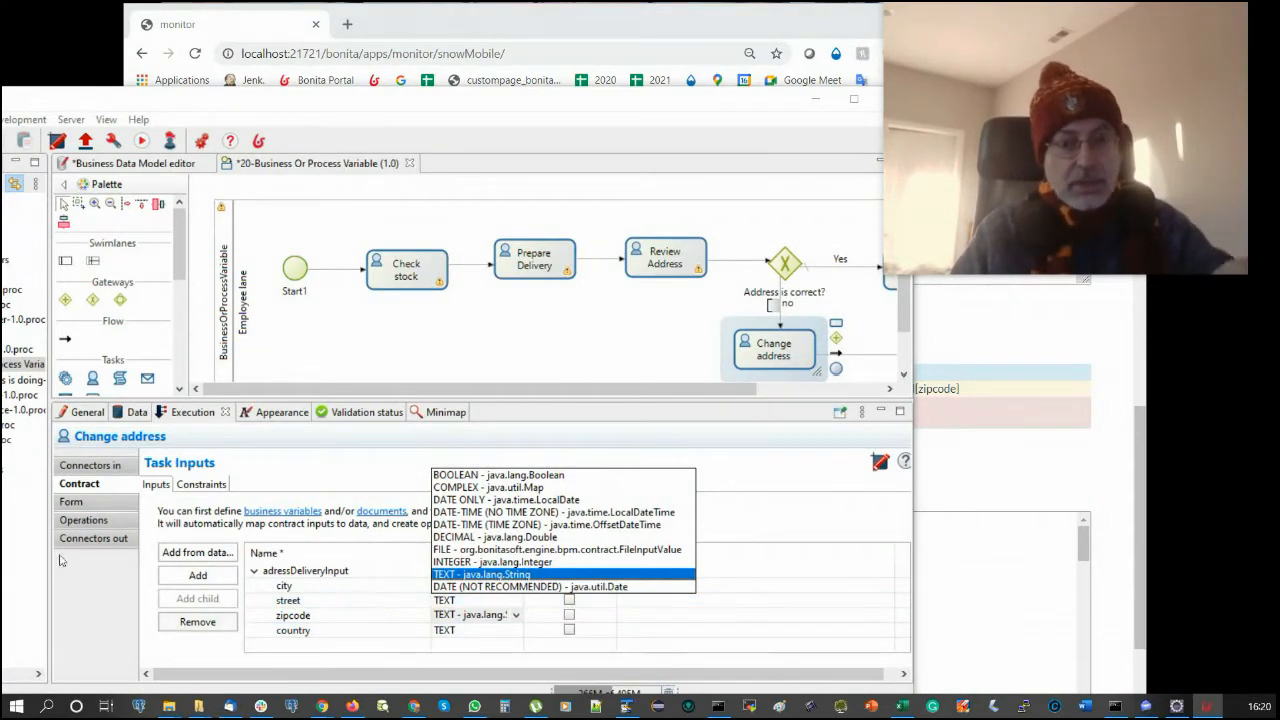
{"action": "left_click", "coordinate": [83, 520]}
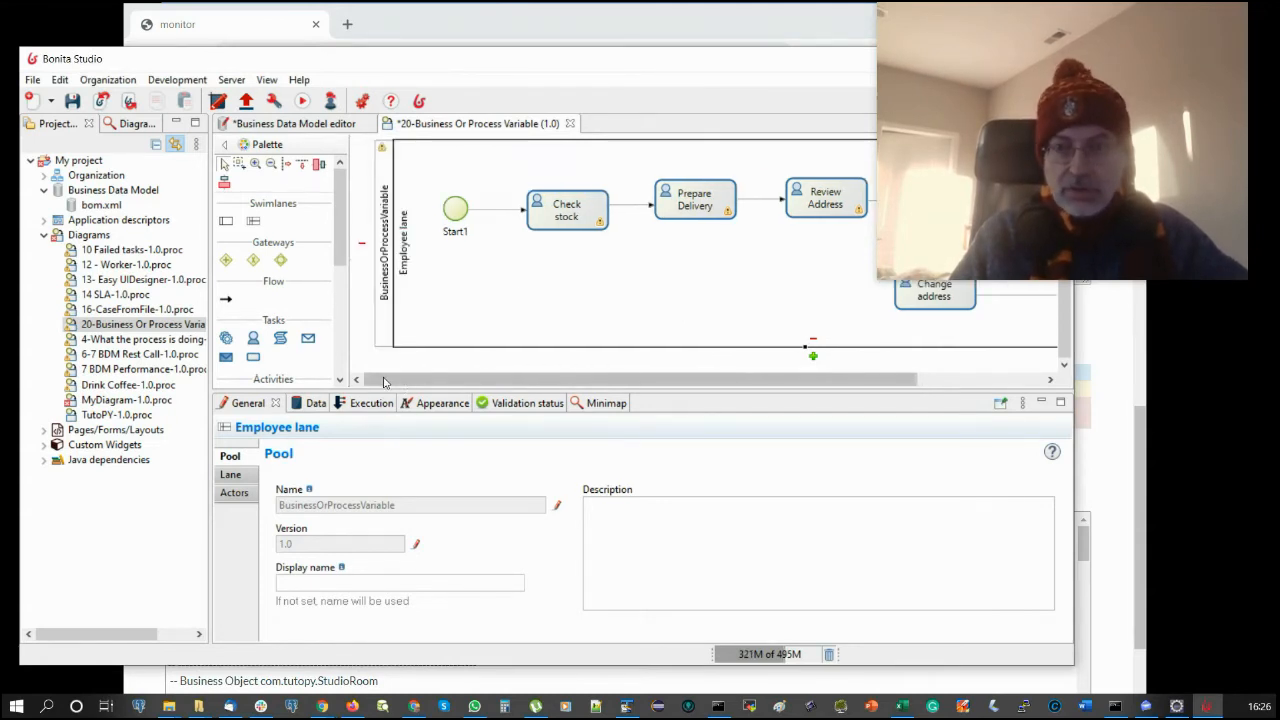
- Set Change address's zipcode contract input to INTEGER and open the DeliveryAddress form
{"action": "left_click", "coordinate": [379, 300]}
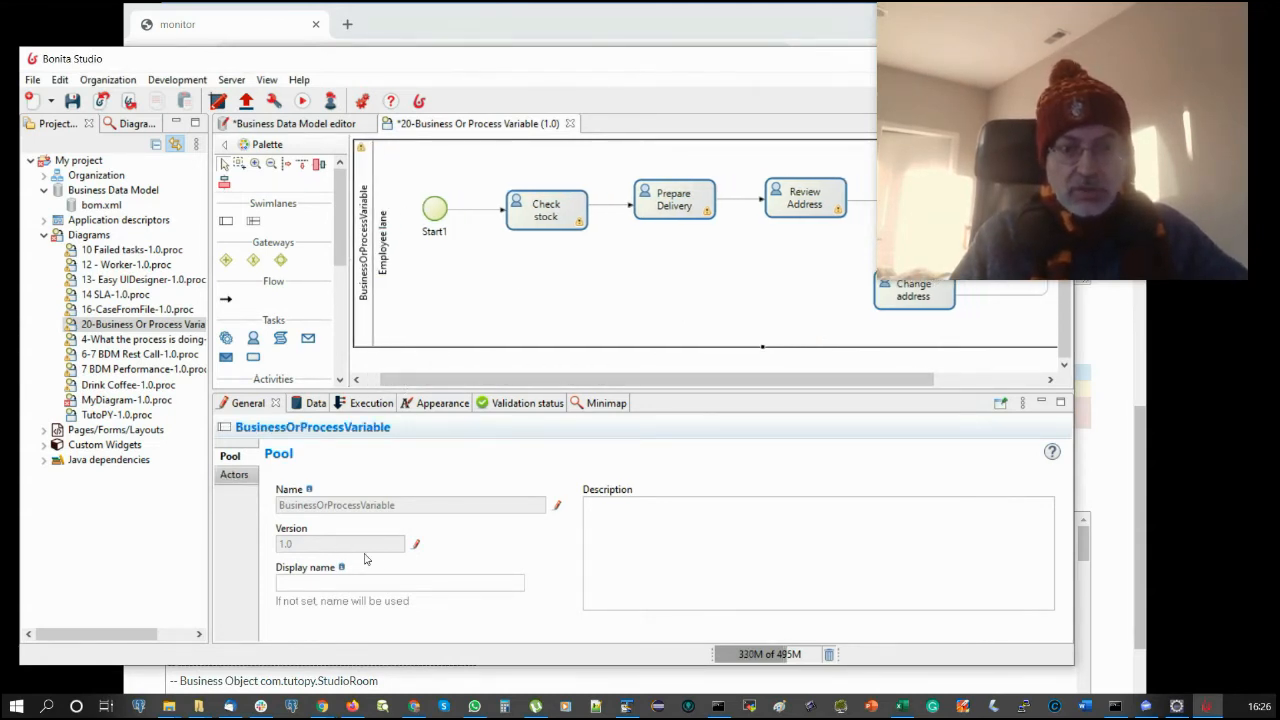
{"action": "left_click_drag", "start_coordinate": [606, 379], "coordinate": [709, 379]}
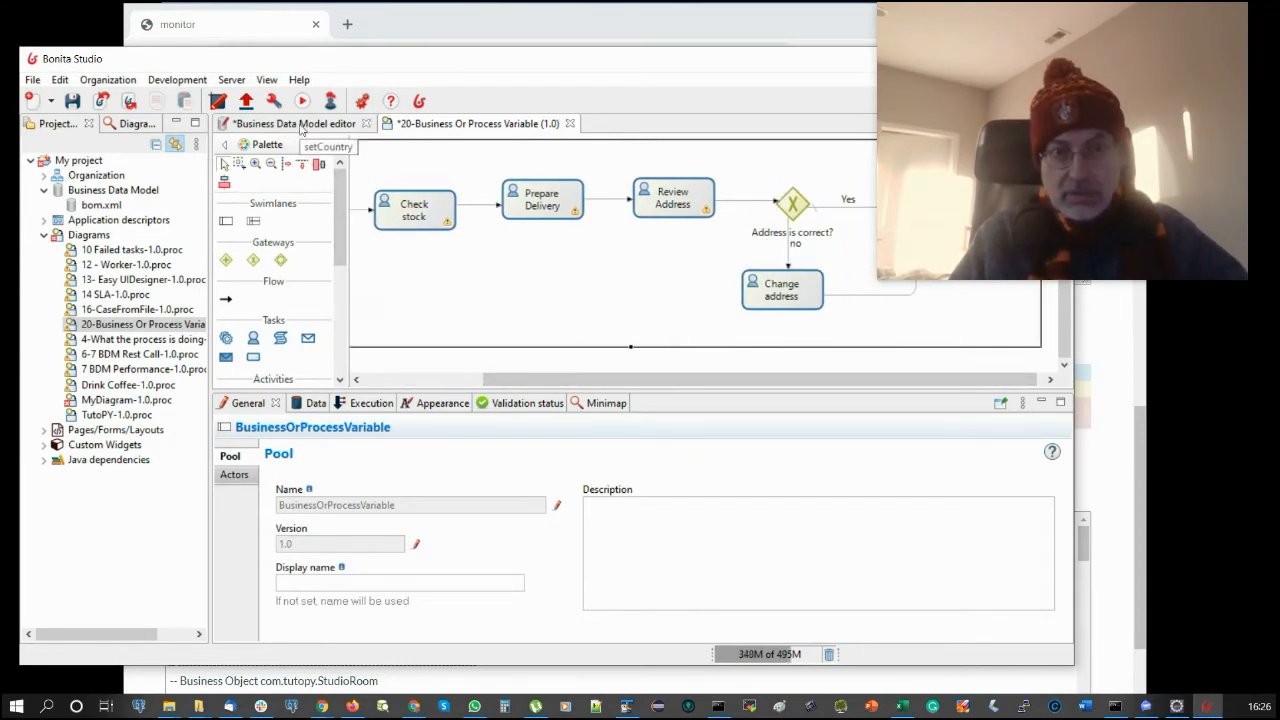
{"action": "left_click", "coordinate": [774, 291]}
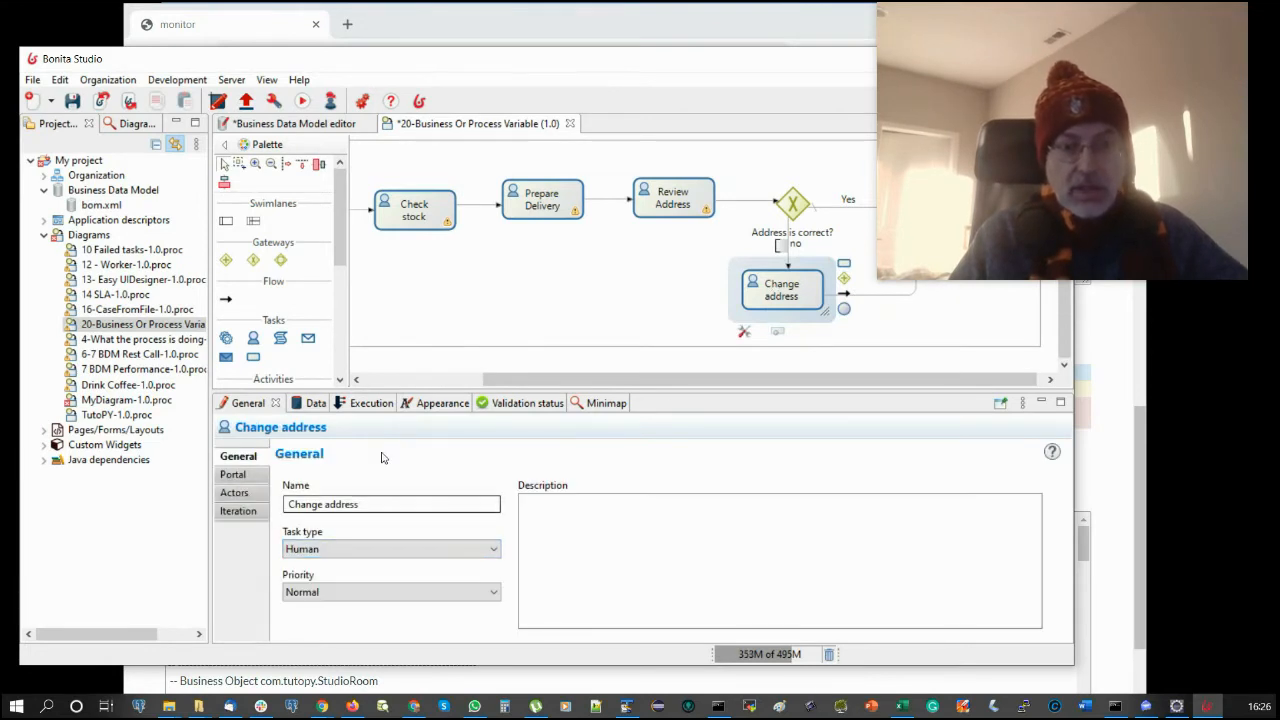
{"action": "left_click", "coordinate": [372, 403]}
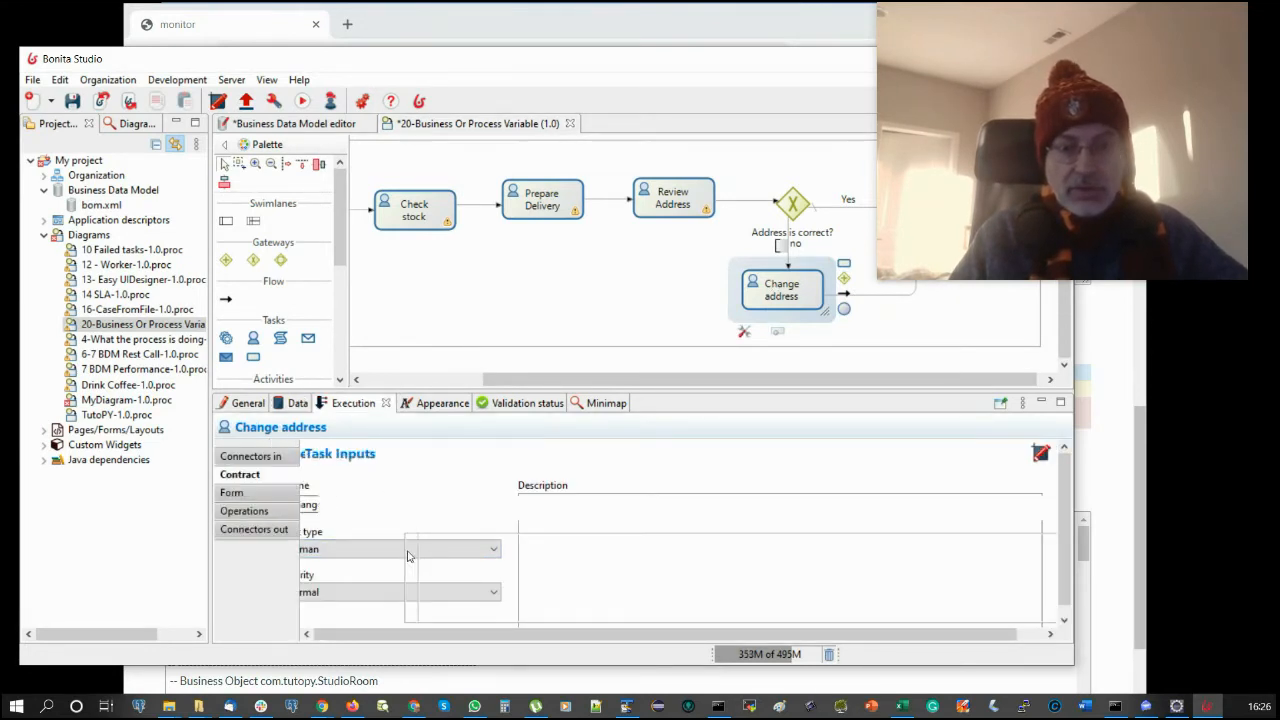
{"action": "left_click", "coordinate": [413, 564]}
{"action": "scroll", "coordinate": [523, 563], "scroll_direction": "down", "scroll_amount": 1}
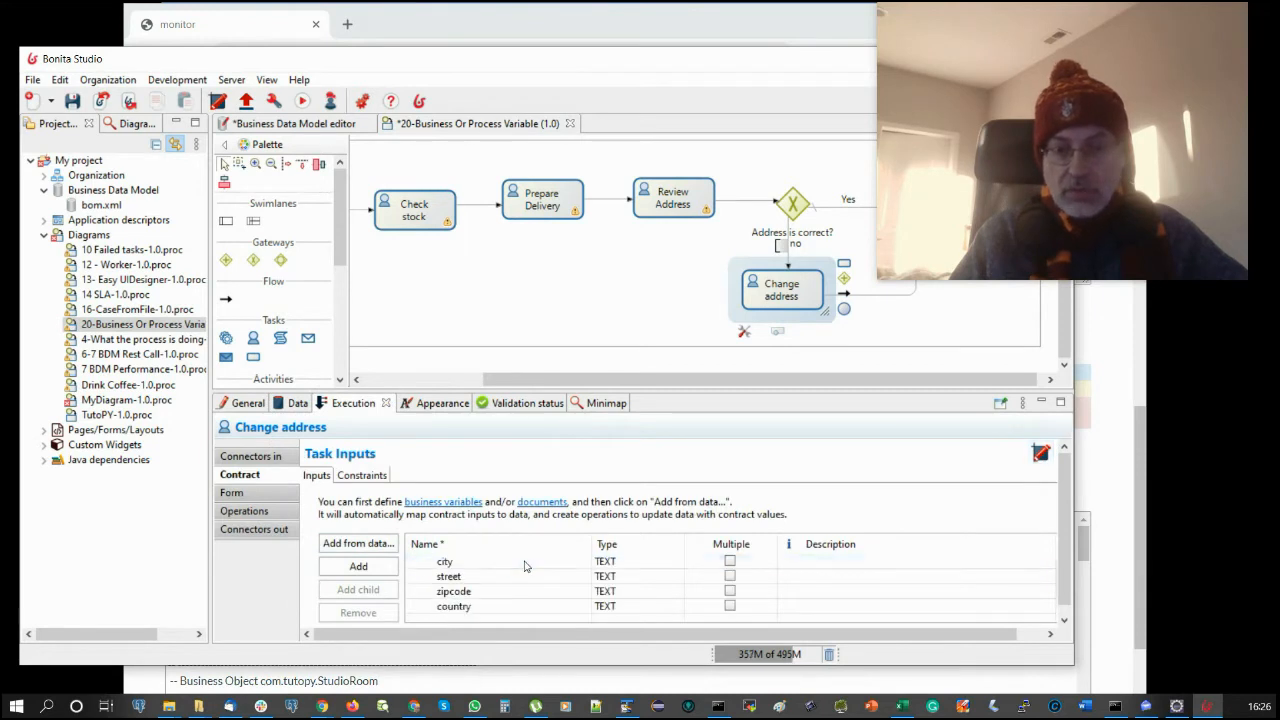
{"action": "left_click", "coordinate": [623, 594]}
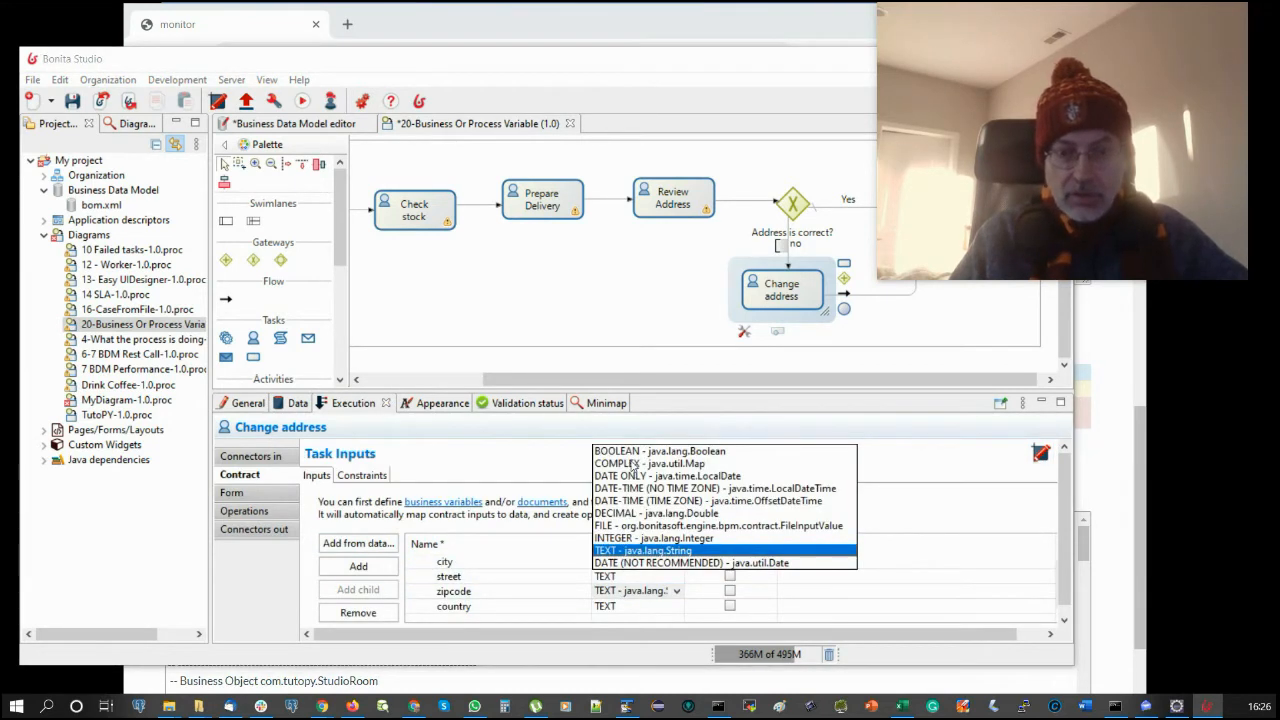
{"action": "left_click", "coordinate": [621, 539]}
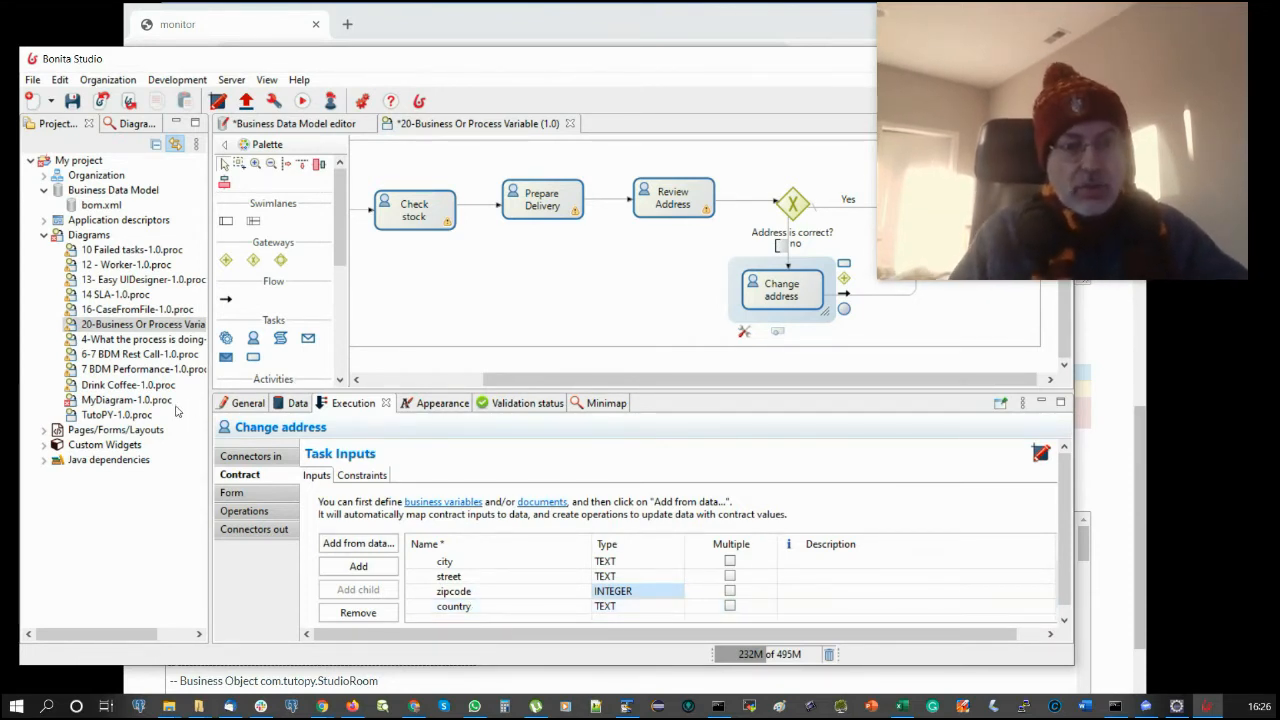
{"action": "left_click", "coordinate": [232, 492]}
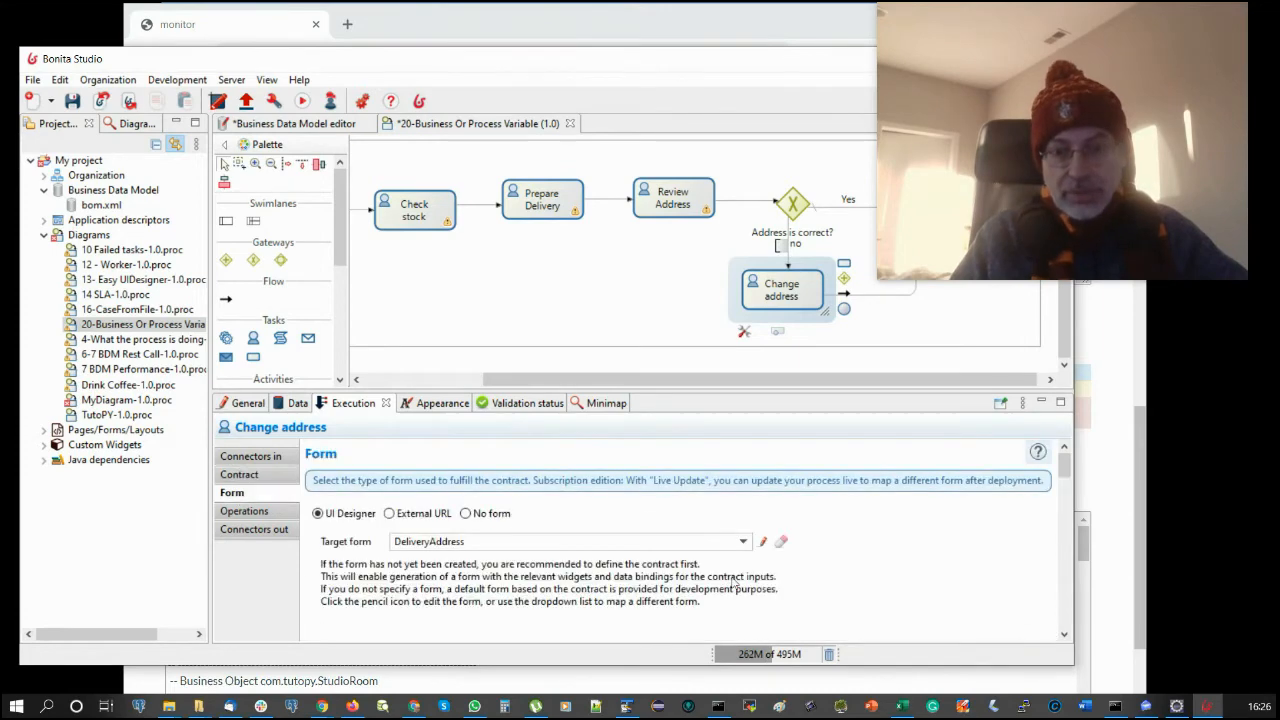
{"action": "left_click", "coordinate": [762, 542]}
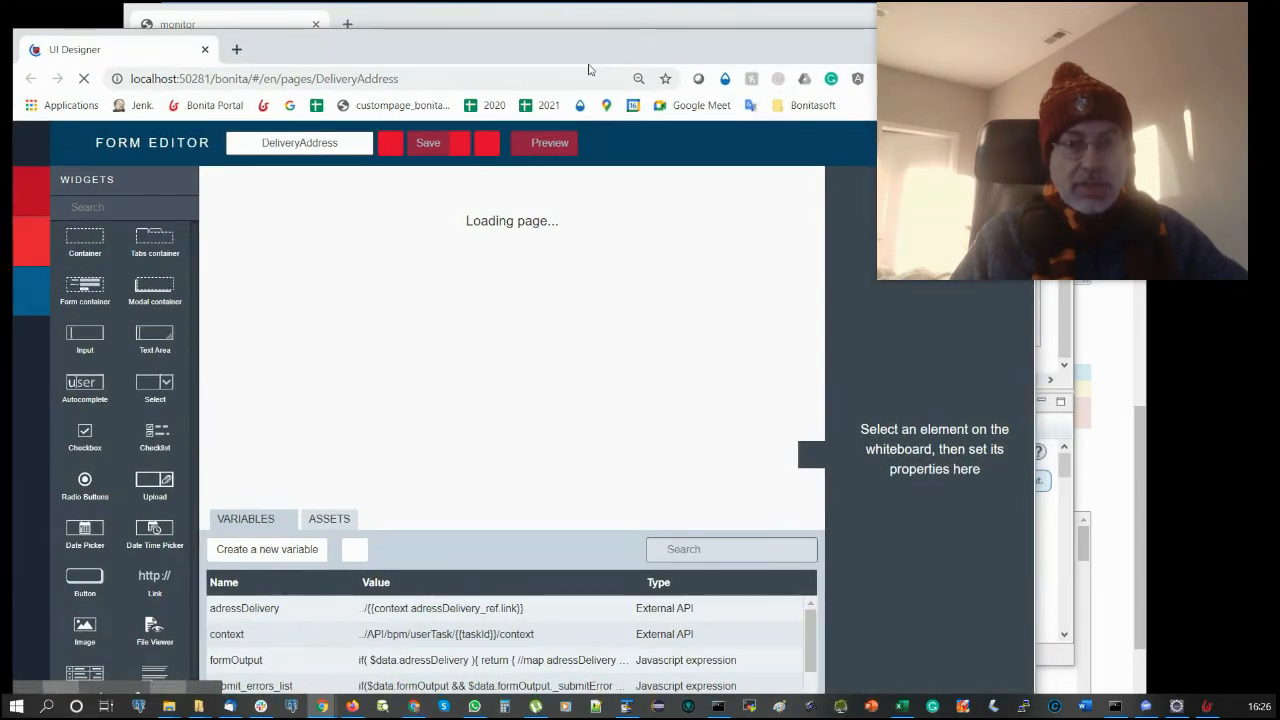
- Change the DeliveryAddress form's Zipcode input Type from text to number
{"action": "left_click", "coordinate": [585, 458]}
{"action": "scroll", "coordinate": [910, 530], "scroll_direction": "down", "scroll_amount": 3}
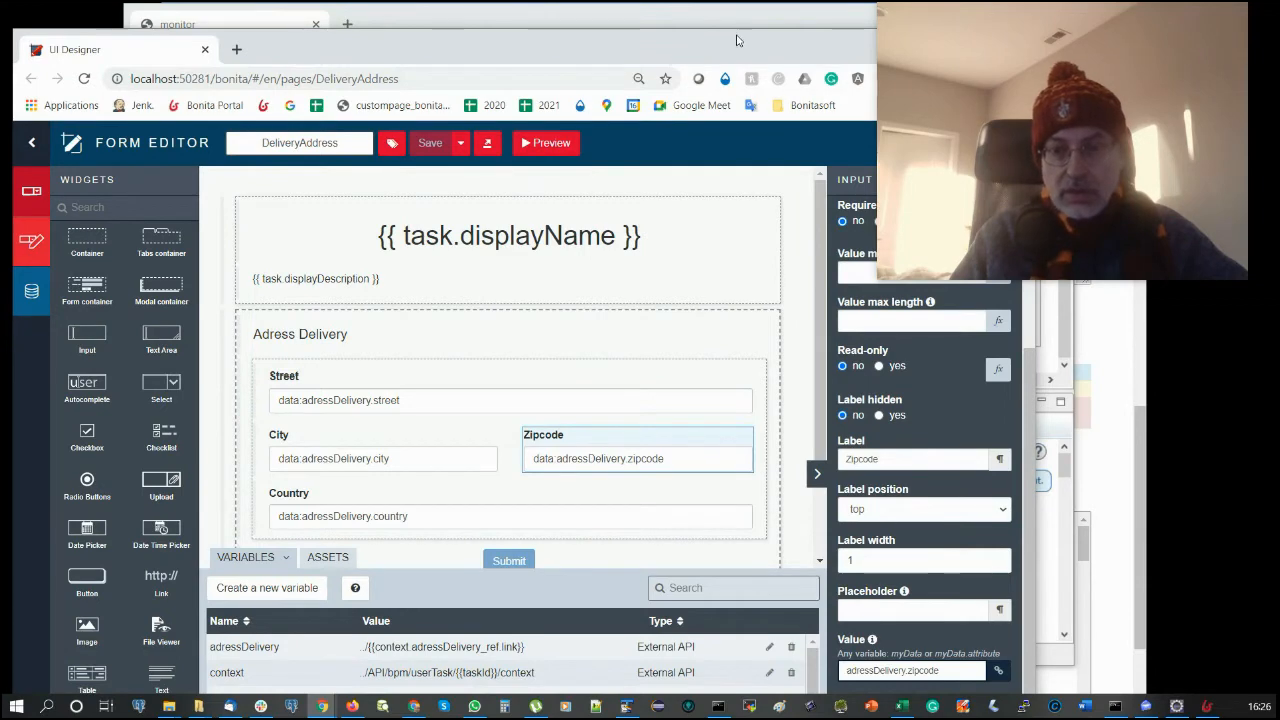
{"action": "left_click_drag", "start_coordinate": [703, 30], "coordinate": [722, 51]}
{"action": "scroll", "coordinate": [924, 537], "scroll_direction": "down", "scroll_amount": 2}
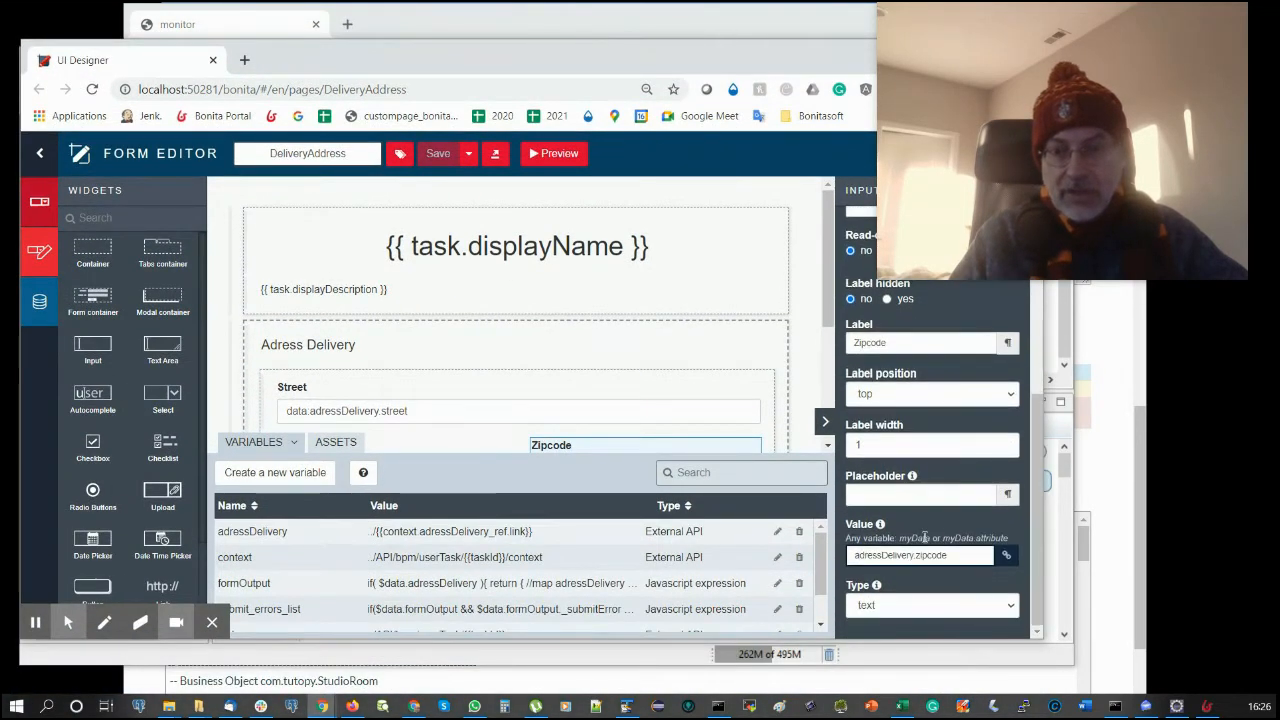
{"action": "left_click", "coordinate": [898, 606]}
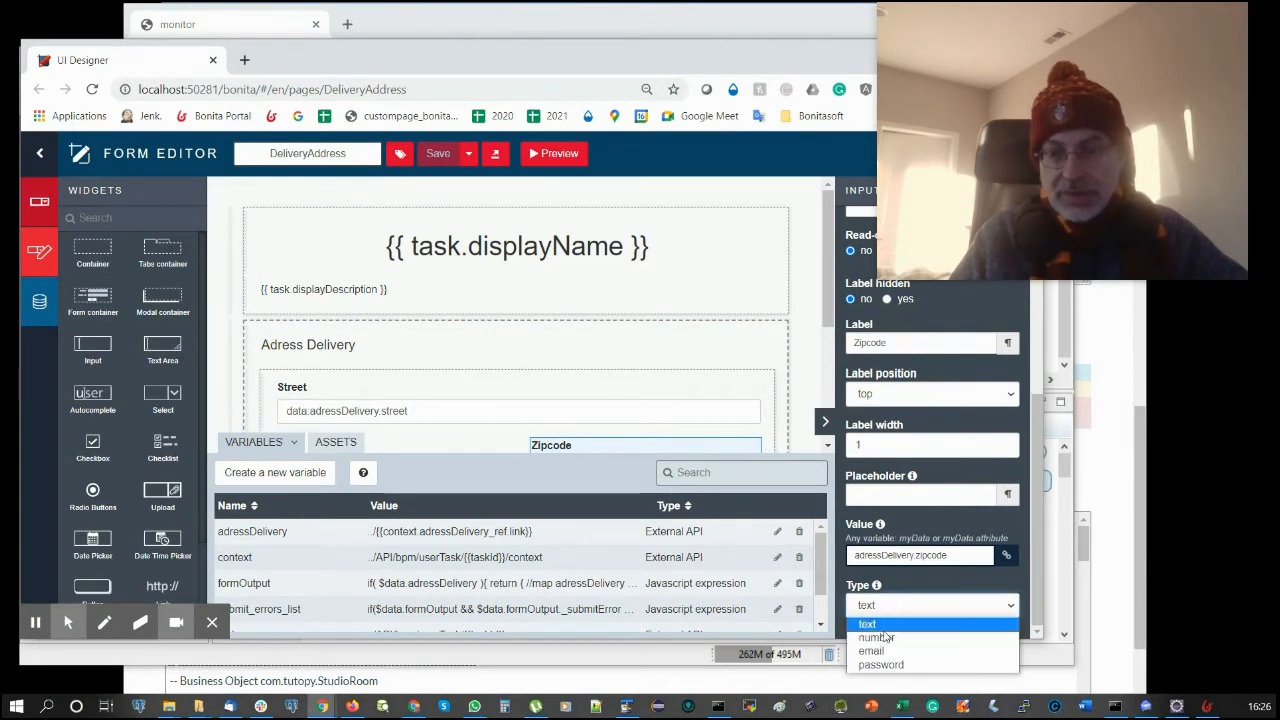
{"action": "left_click", "coordinate": [880, 640]}
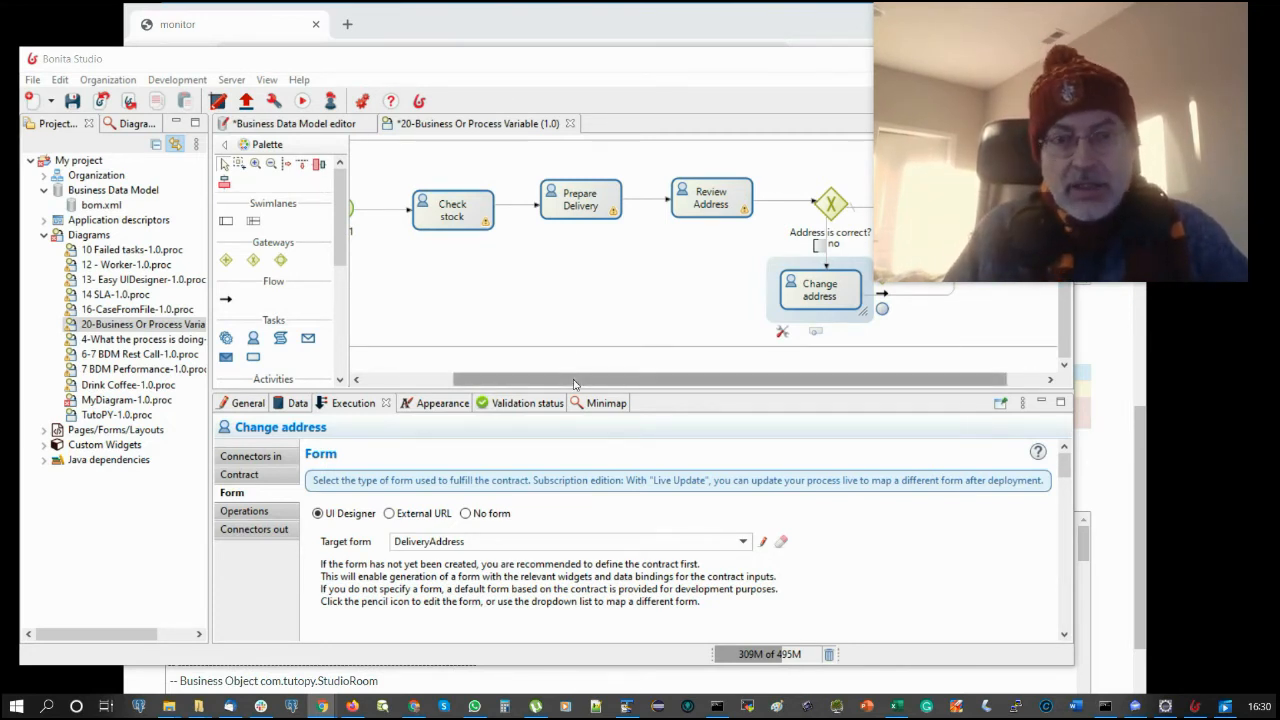
{"action": "left_click_drag", "start_coordinate": [575, 379], "coordinate": [494, 372]}
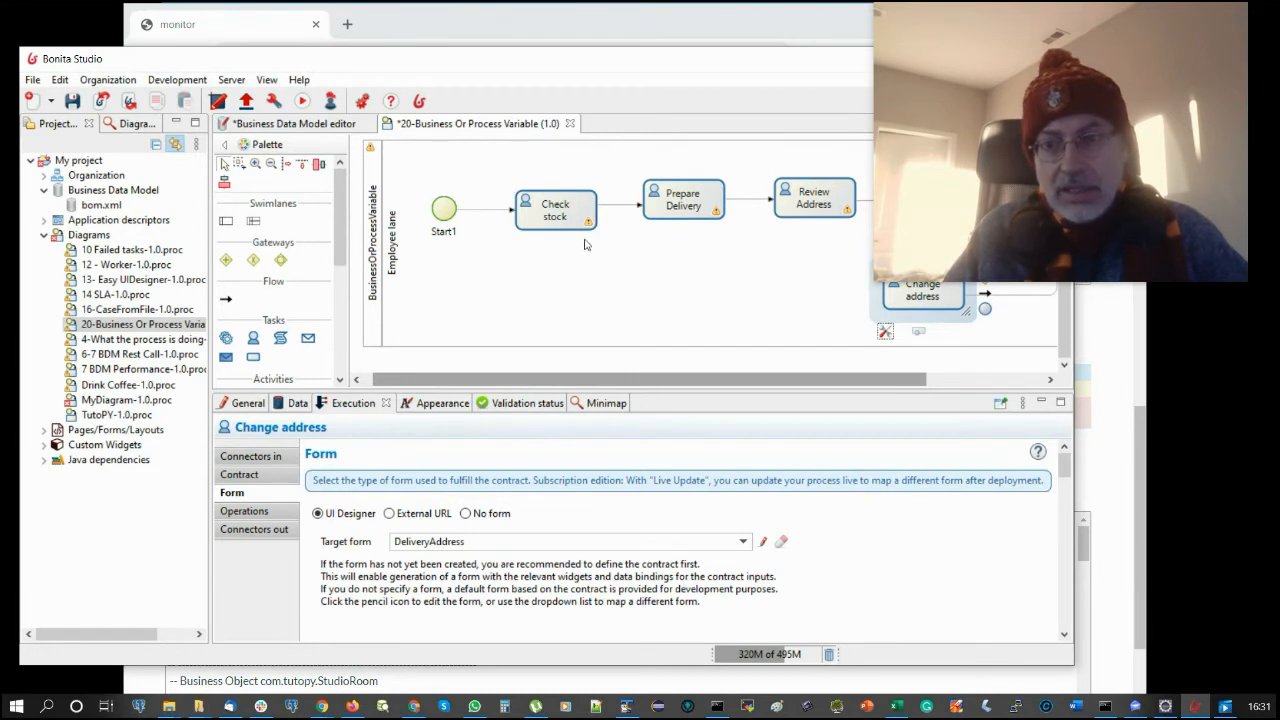
{"action": "left_click", "coordinate": [683, 200]}
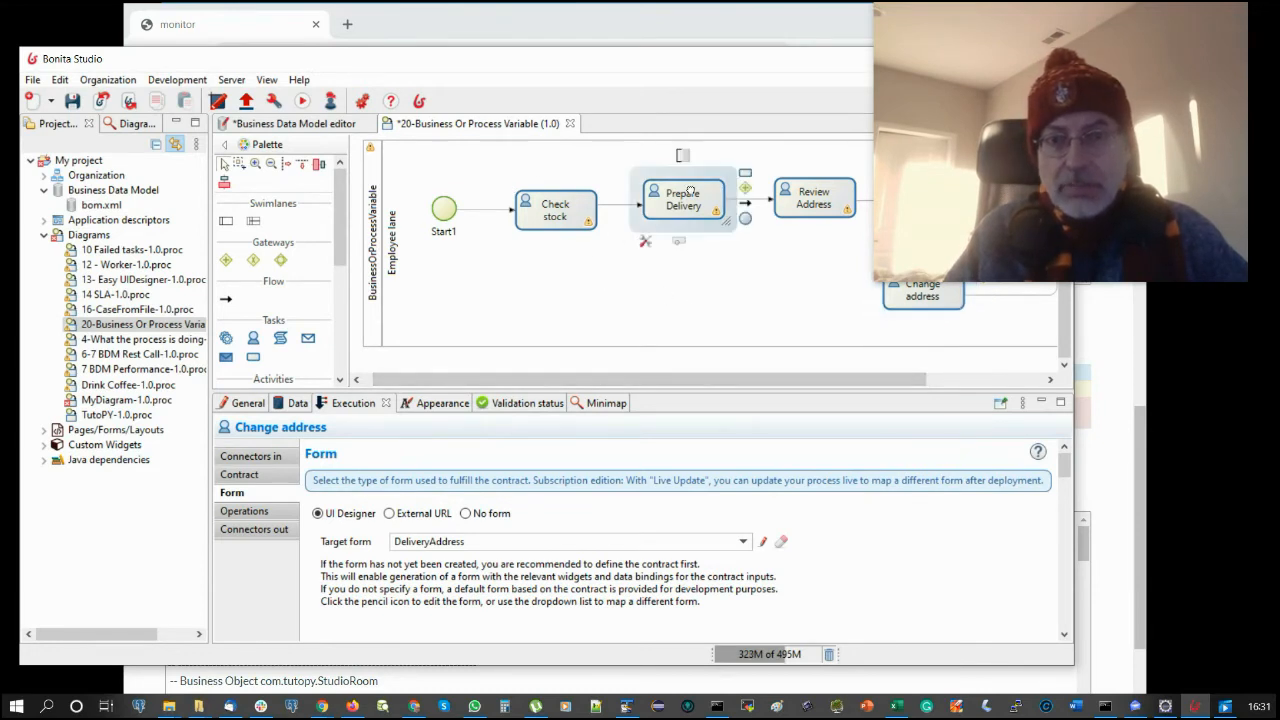
{"action": "left_click_drag", "start_coordinate": [672, 380], "coordinate": [790, 380]}
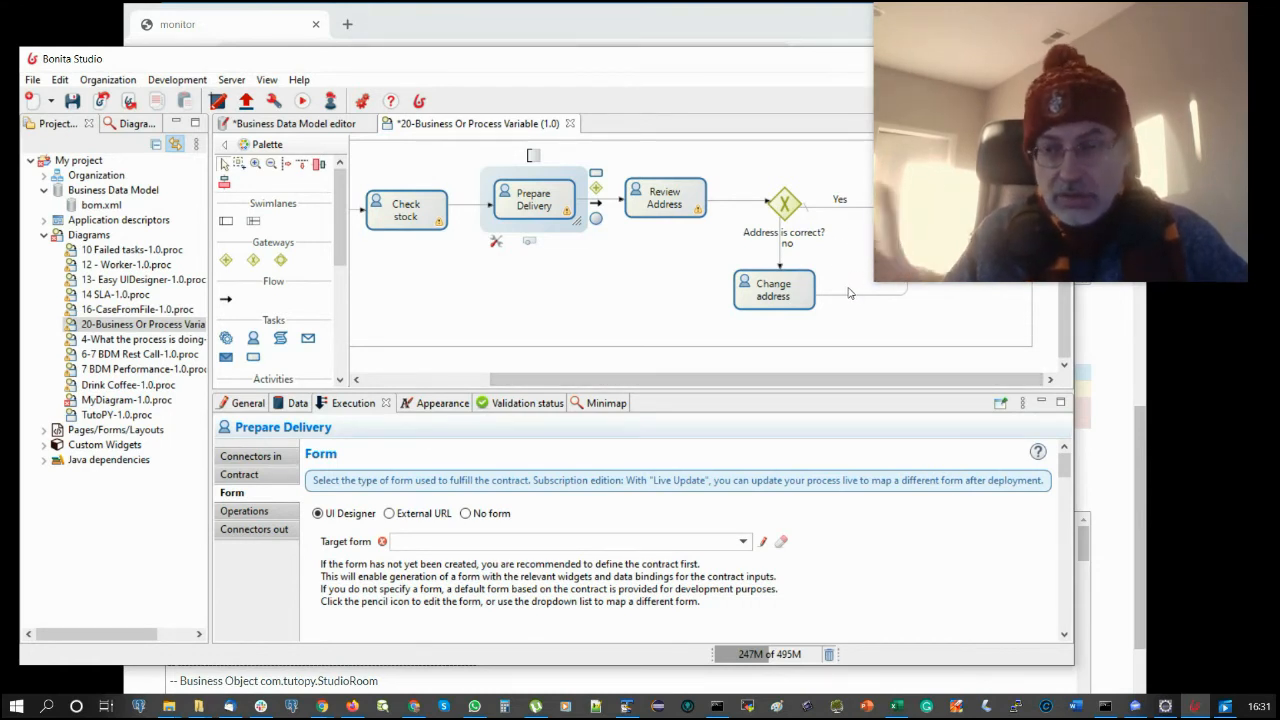
{"action": "left_click", "coordinate": [781, 276]}
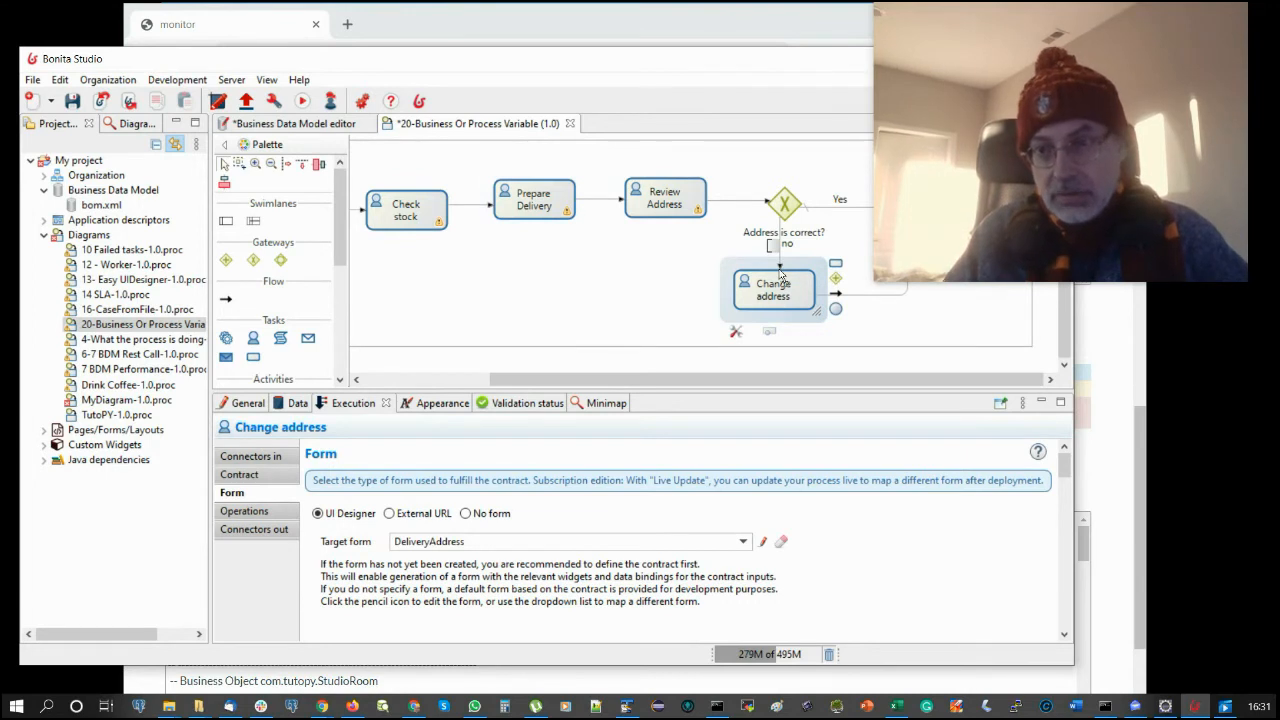
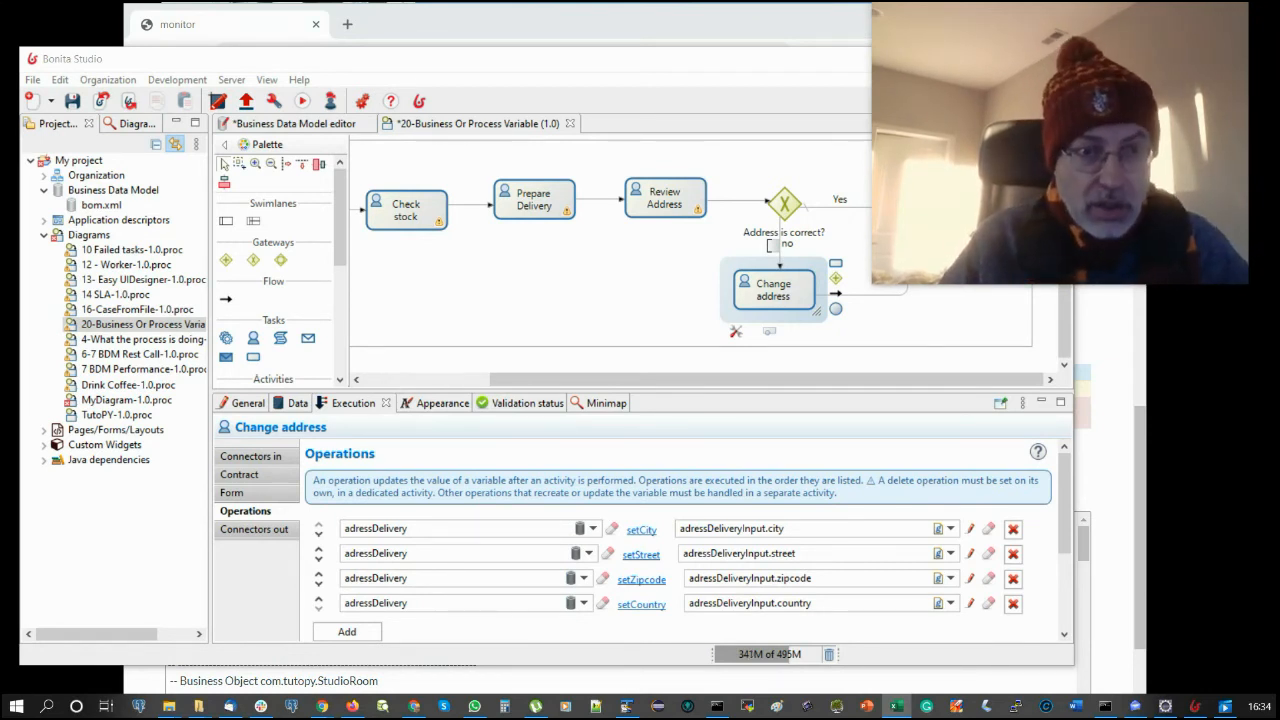
- Switch from the Change address operations to the Business Data Model editor tab
{"action": "left_click", "coordinate": [294, 126]}
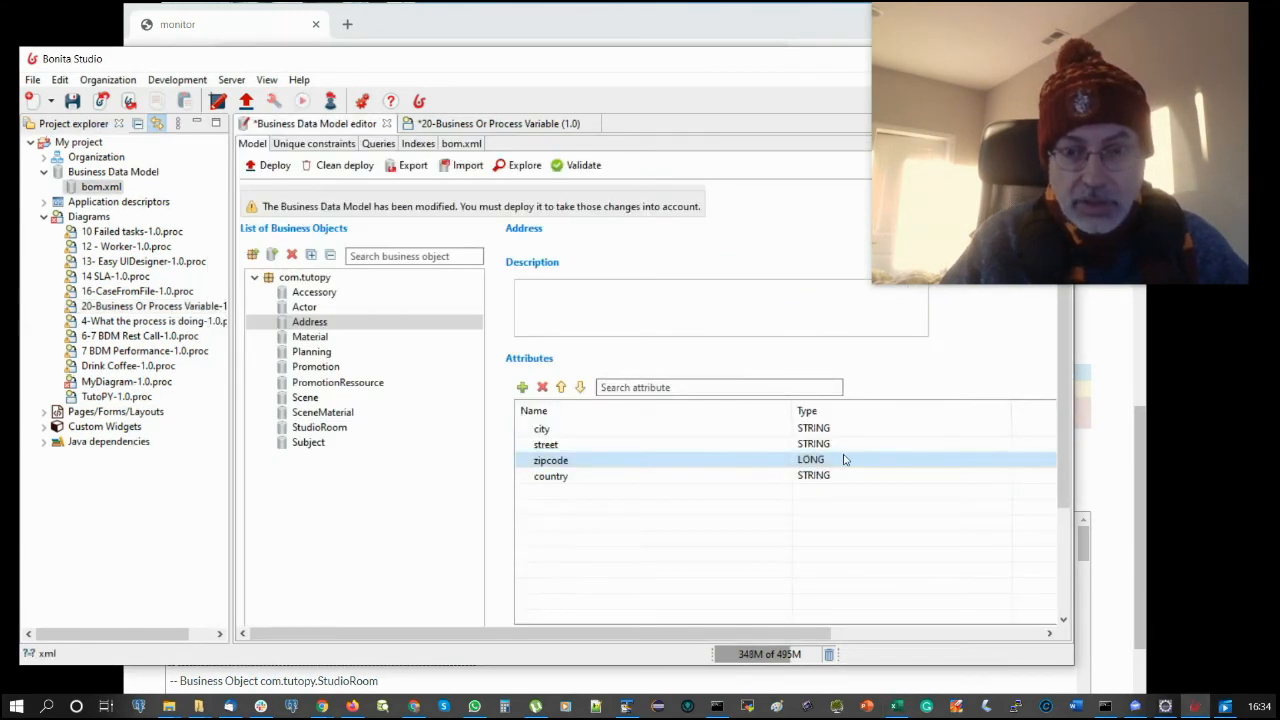
- In the Address object, retype zipcode as STRING and add a LONG attribute named zipCodeInt
{"action": "left_click", "coordinate": [843, 459]}
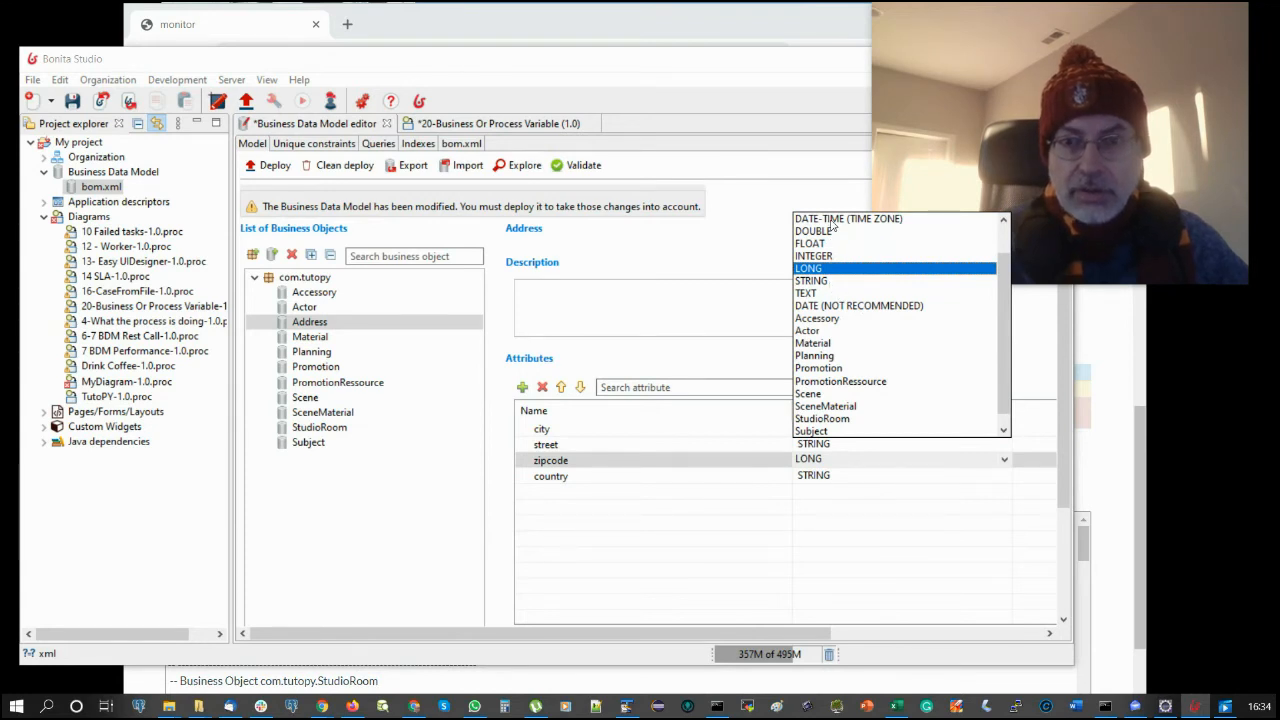
{"action": "left_click", "coordinate": [818, 281]}
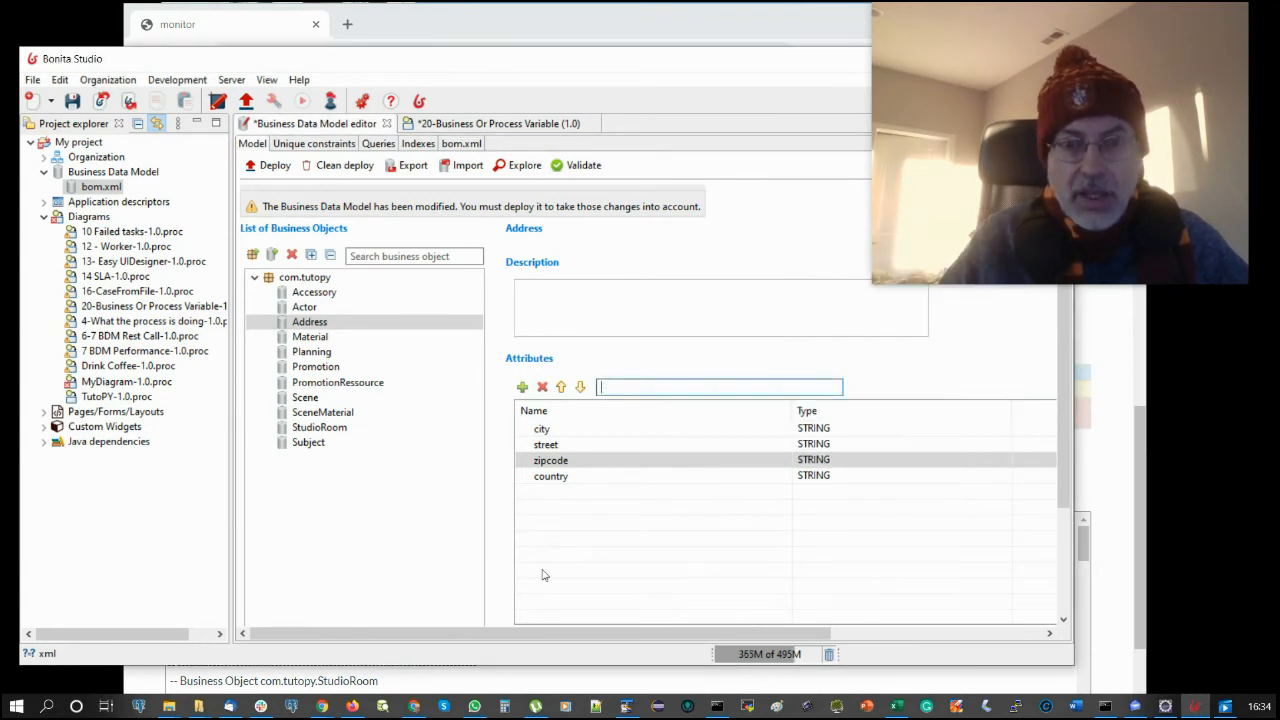
{"action": "left_click", "coordinate": [522, 386]}
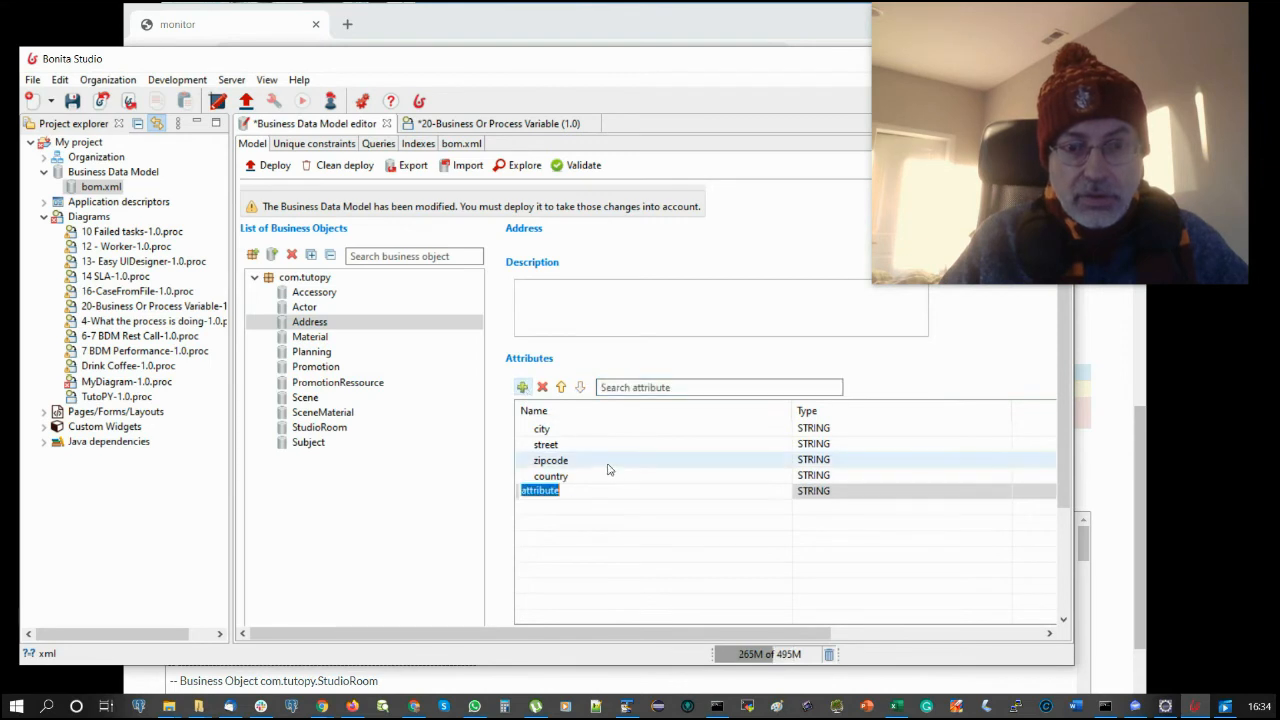
{"action": "type", "text": "zi"}
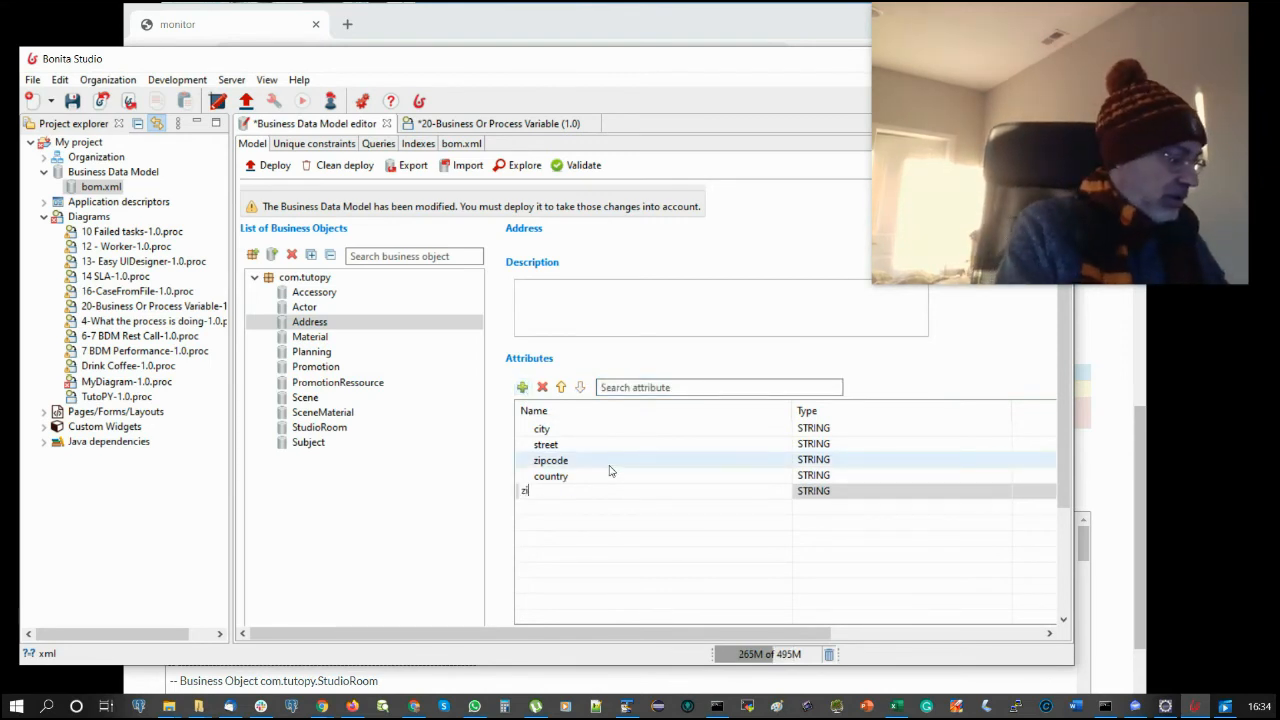
{"action": "type", "text": "pCodeSt"}
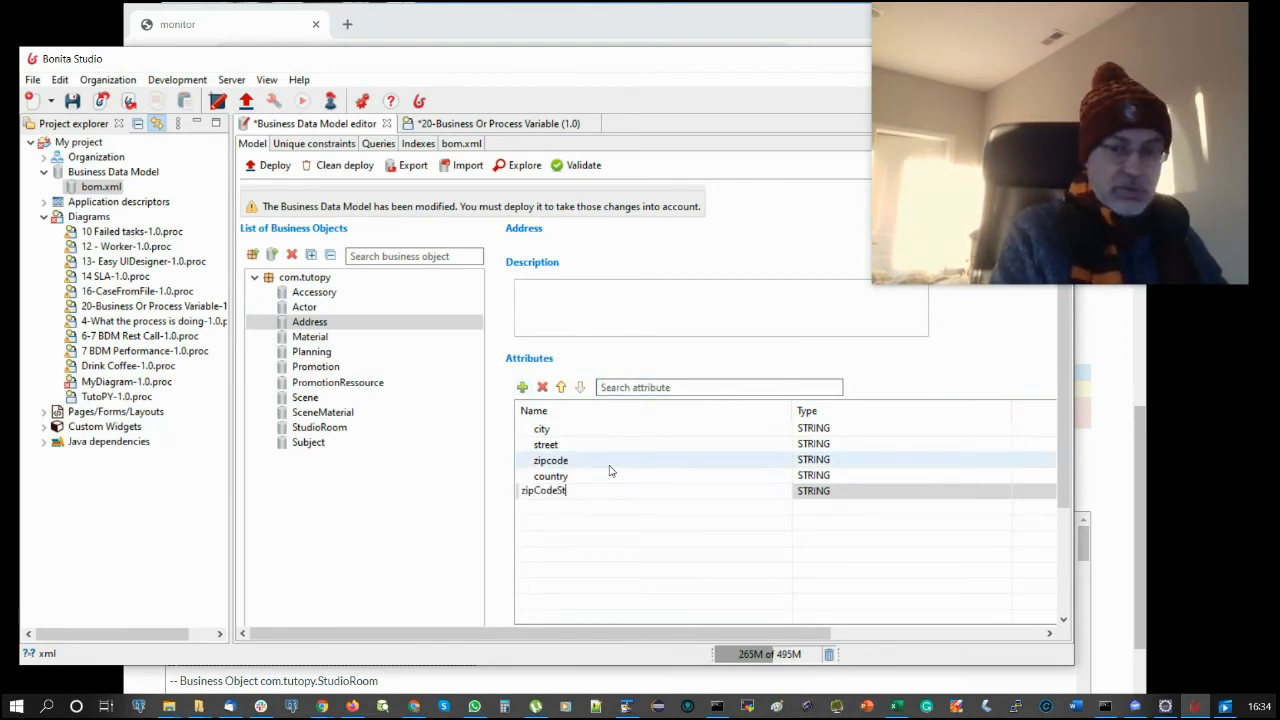
{"action": "key", "text": "BackSpace"}
{"action": "key", "text": "BackSpace"}
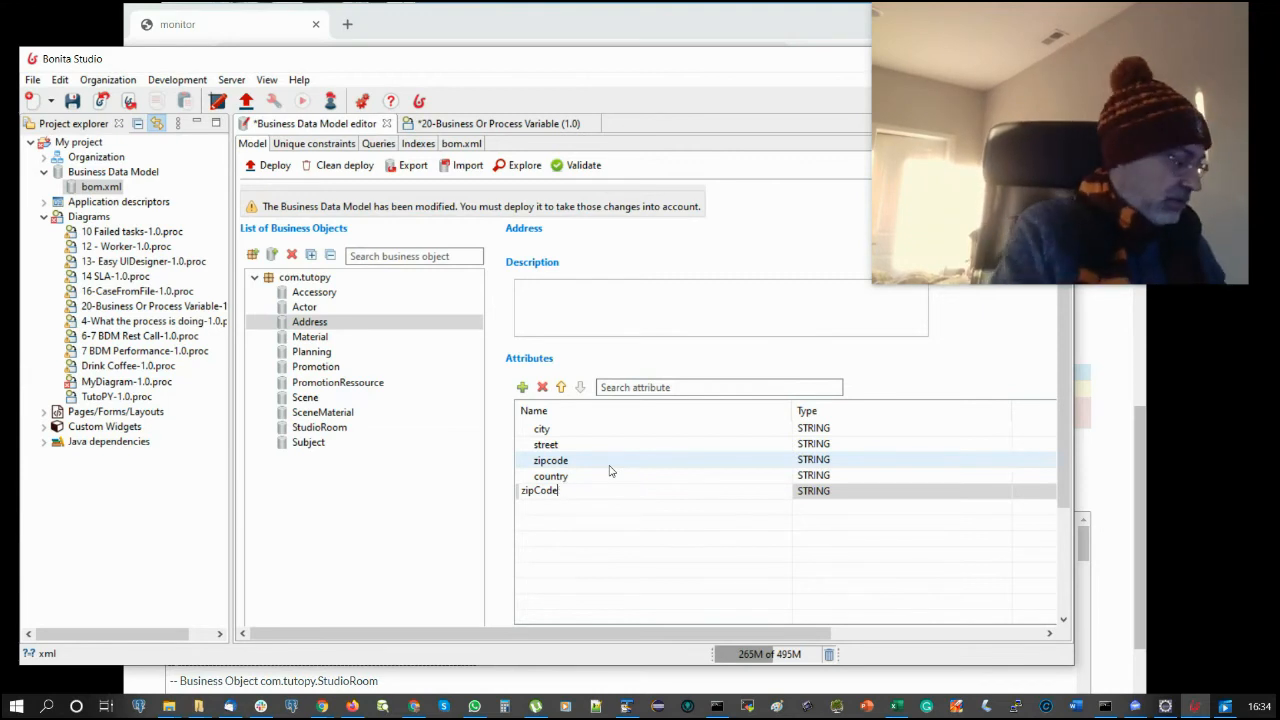
{"action": "type", "text": "Int"}
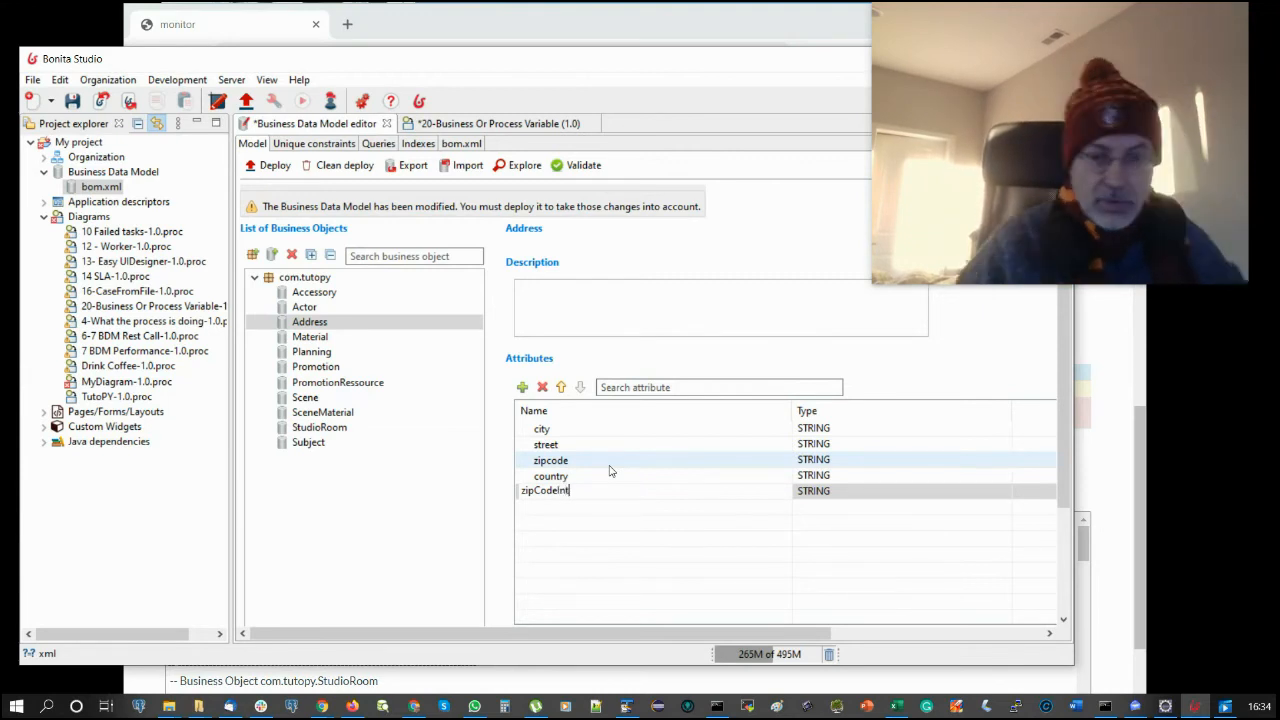
{"action": "left_click", "coordinate": [833, 490]}
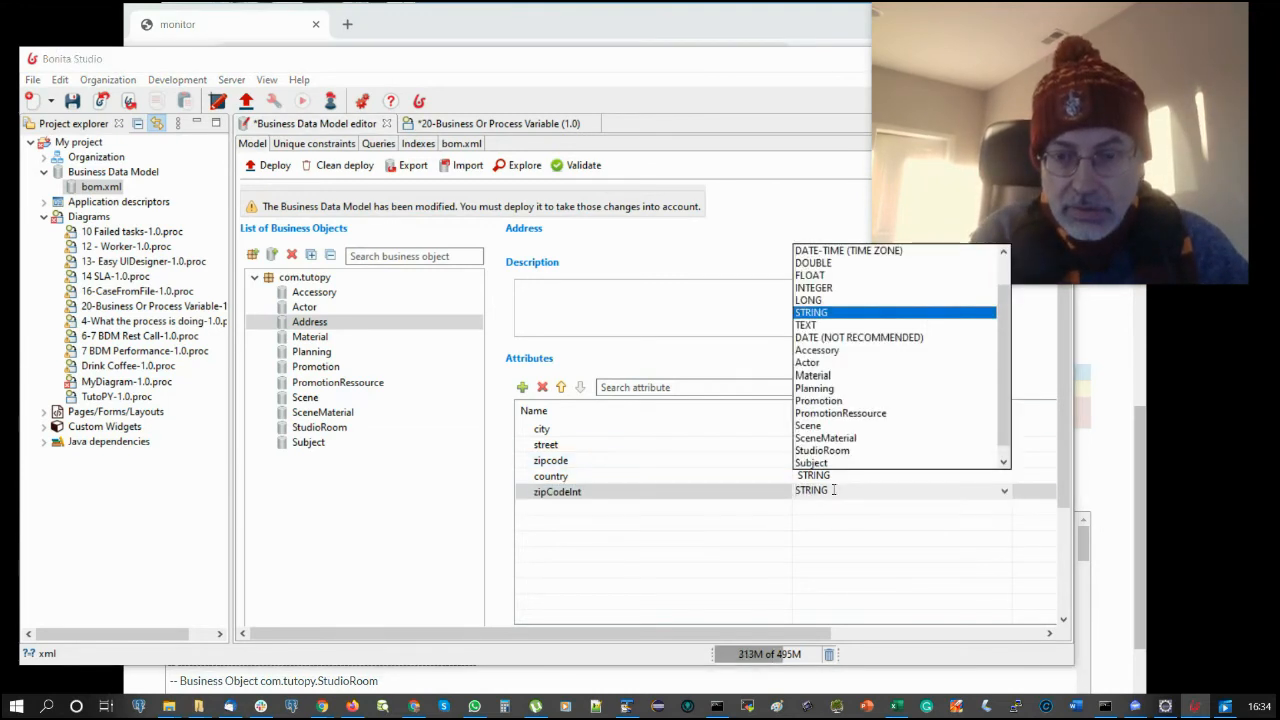
{"action": "left_click", "coordinate": [810, 300]}
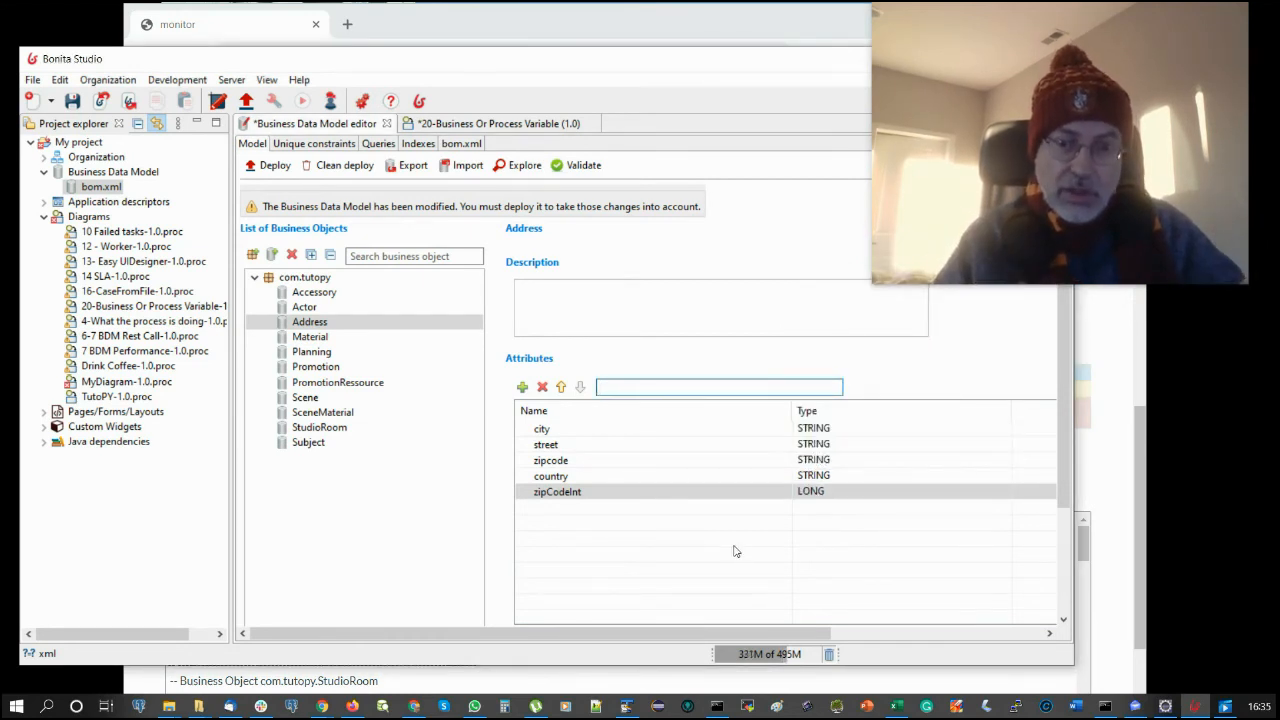
{"action": "left_click", "coordinate": [600, 494]}
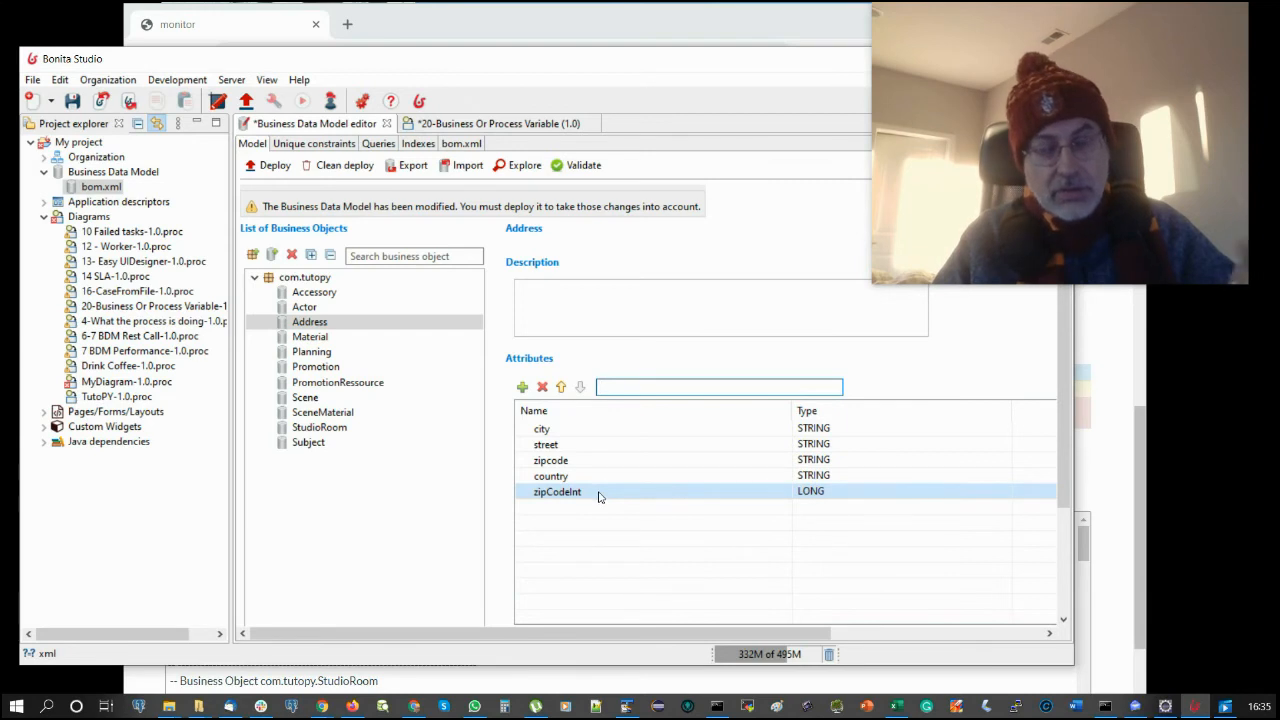